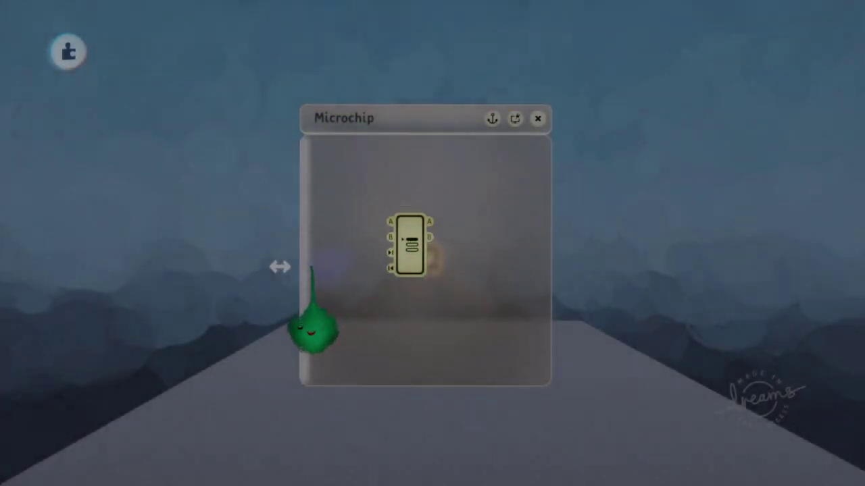
Step: Widen the microchip on both sides, open the Selector's A/B settings, and bring up the gadget palette
{"action": "left_click_drag", "start_coordinate": [302, 270], "coordinate": [169, 270]}
{"action": "left_click_drag", "start_coordinate": [571, 271], "coordinate": [706, 270]}
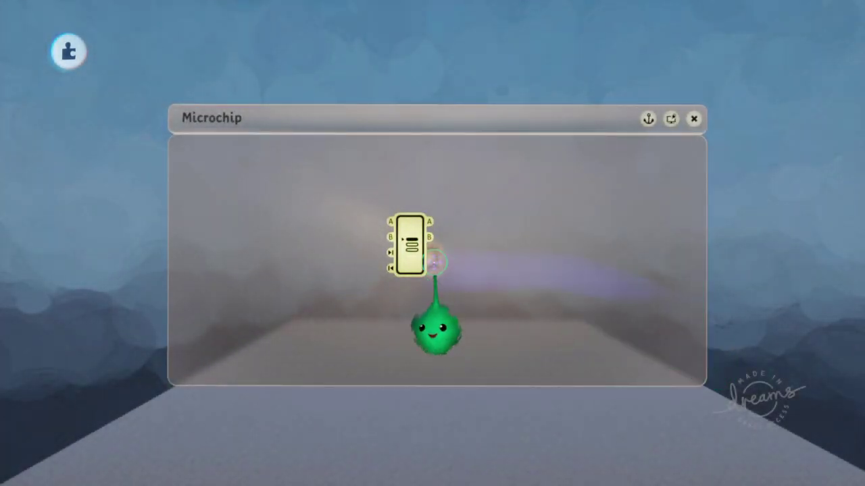
{"action": "left_click", "coordinate": [412, 240]}
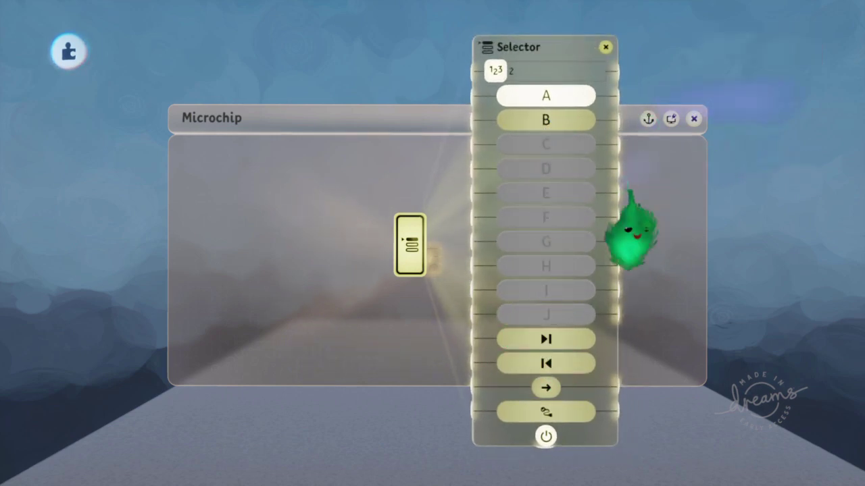
{"action": "key", "text": "Tab"}
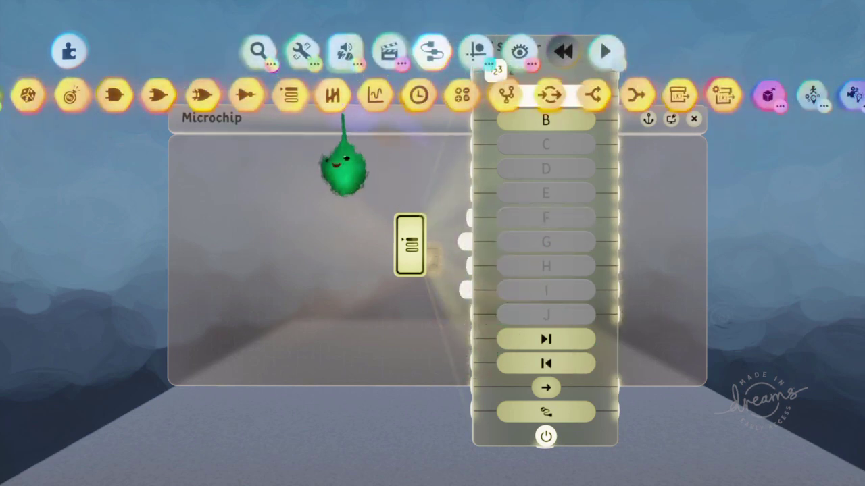
Step: Wire a Switch to Move to Next Output, raise the Selector to four outputs (A–D), and test
{"action": "left_click", "coordinate": [392, 94]}
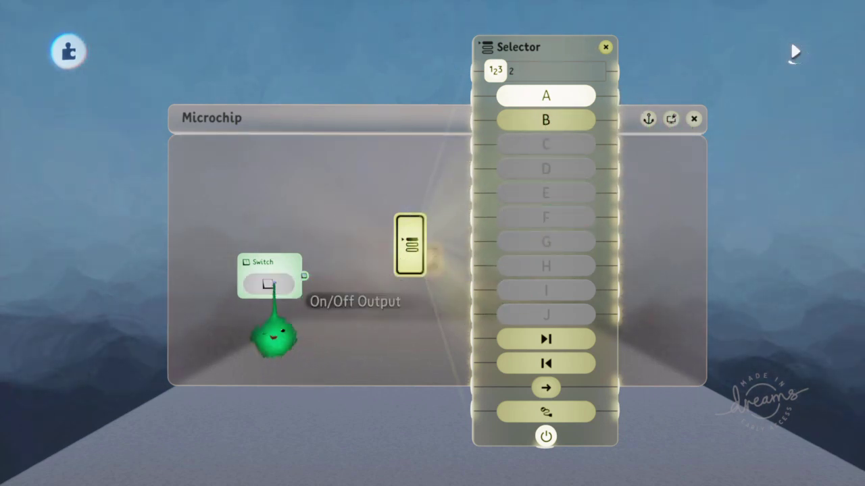
{"action": "left_click_drag", "start_coordinate": [304, 338], "coordinate": [466, 405]}
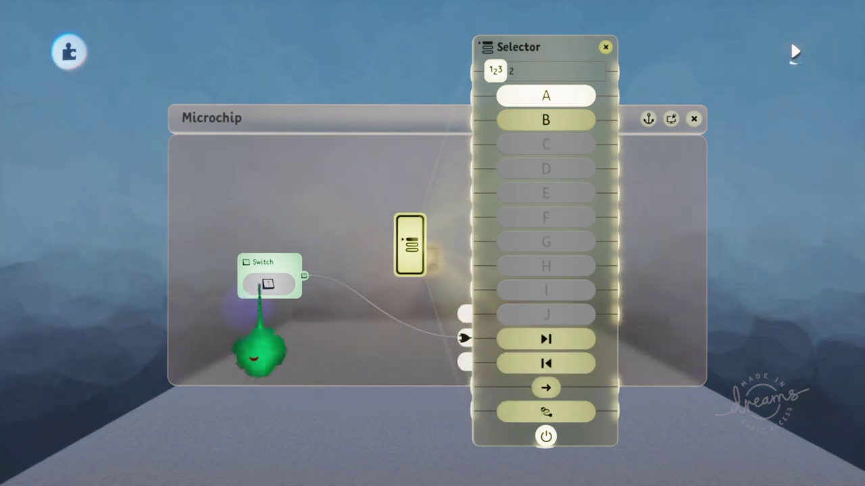
{"action": "left_click", "coordinate": [268, 284]}
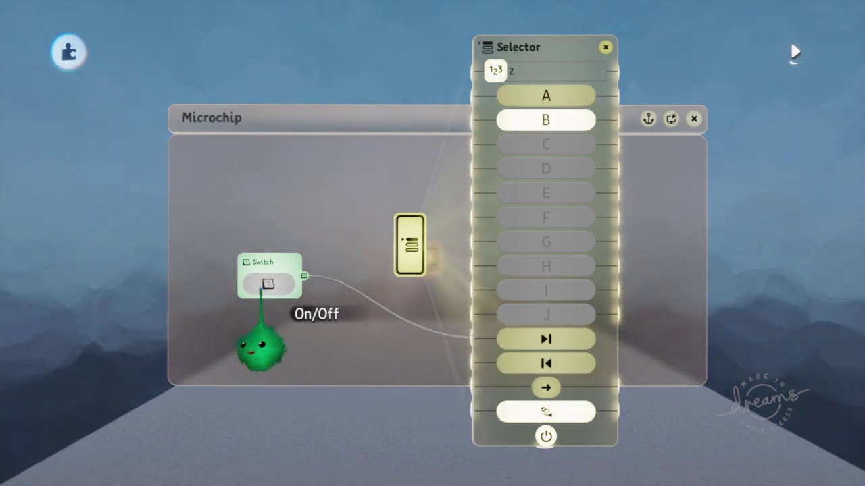
{"action": "mouse_move", "coordinate": [508, 70]}
{"action": "left_mouse_down"}
{"action": "mouse_move", "coordinate": [513, 135]}
{"action": "mouse_move", "coordinate": [520, 130]}
{"action": "left_mouse_up"}
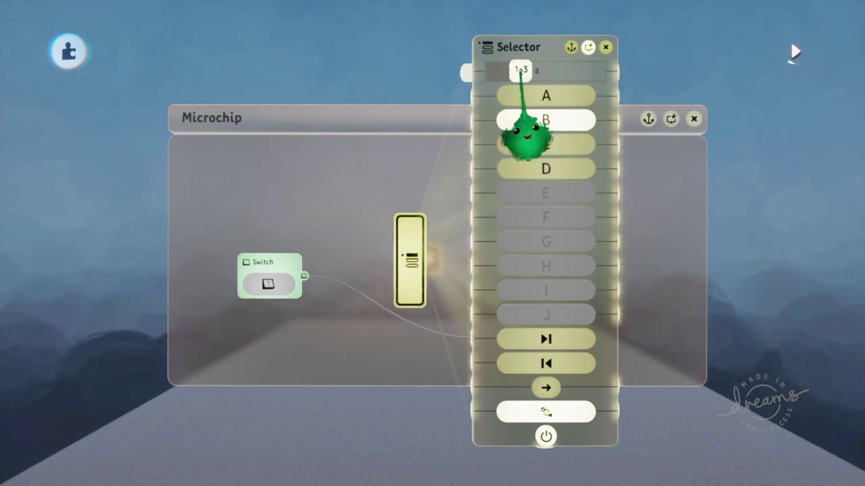
{"action": "left_click", "coordinate": [268, 284]}
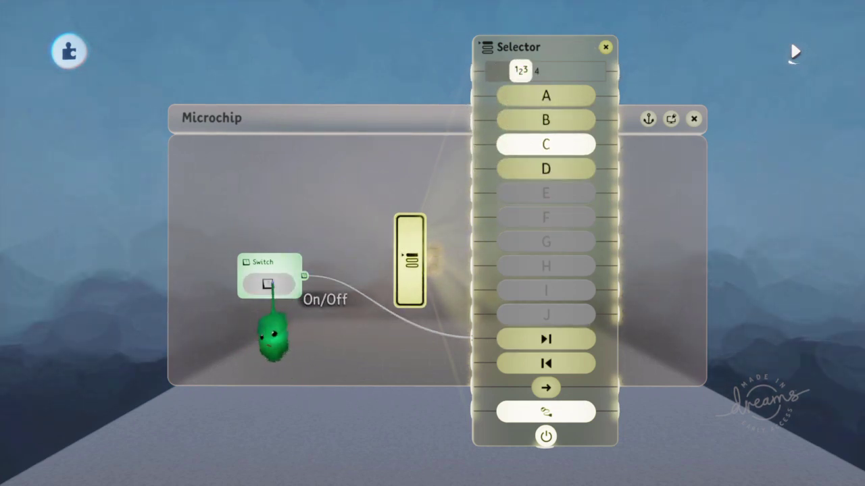
{"action": "left_click", "coordinate": [268, 283]}
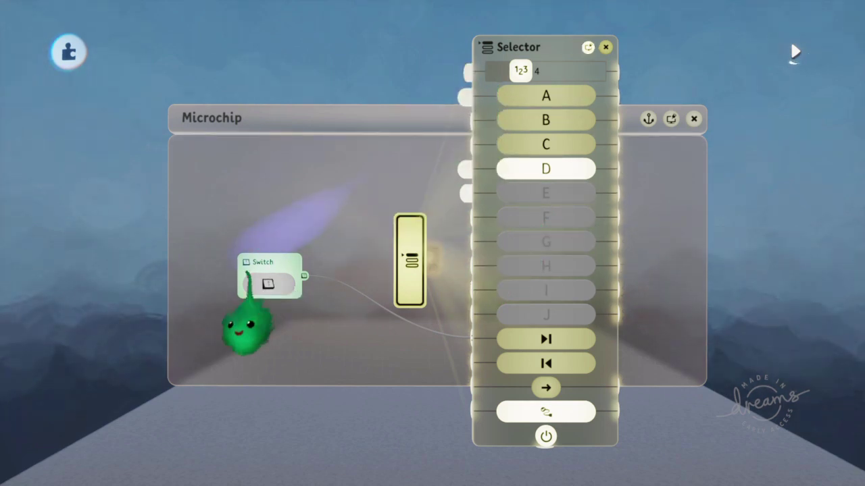
{"action": "left_click", "coordinate": [258, 284]}
{"action": "left_click", "coordinate": [268, 284]}
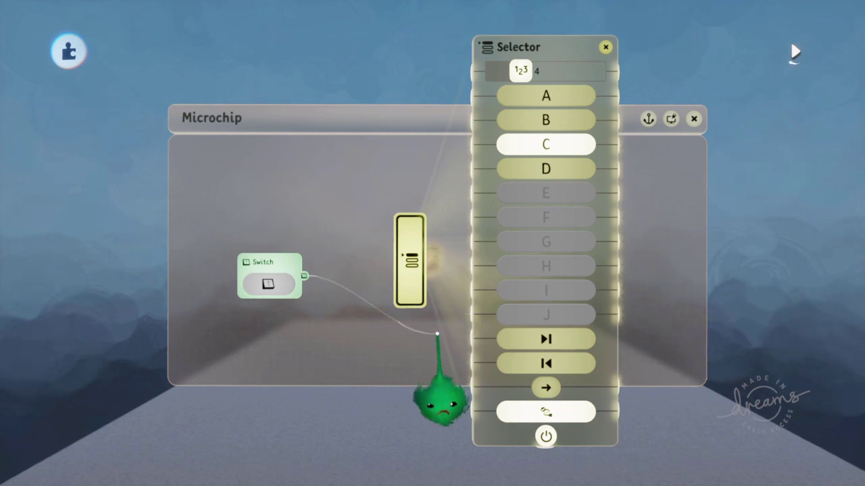
Step: Rewire the Switch to Move to Previous Output and test it wrapping from A back to D
{"action": "left_click", "coordinate": [464, 363]}
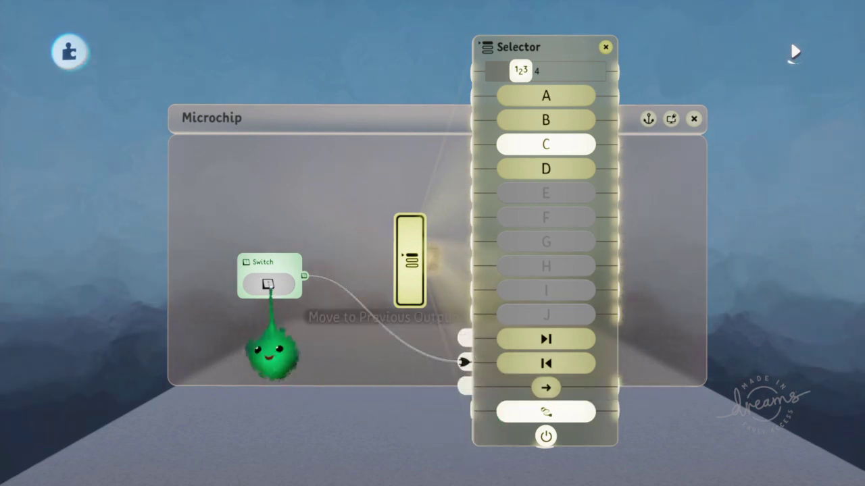
{"action": "left_click", "coordinate": [268, 283]}
{"action": "left_click", "coordinate": [268, 284]}
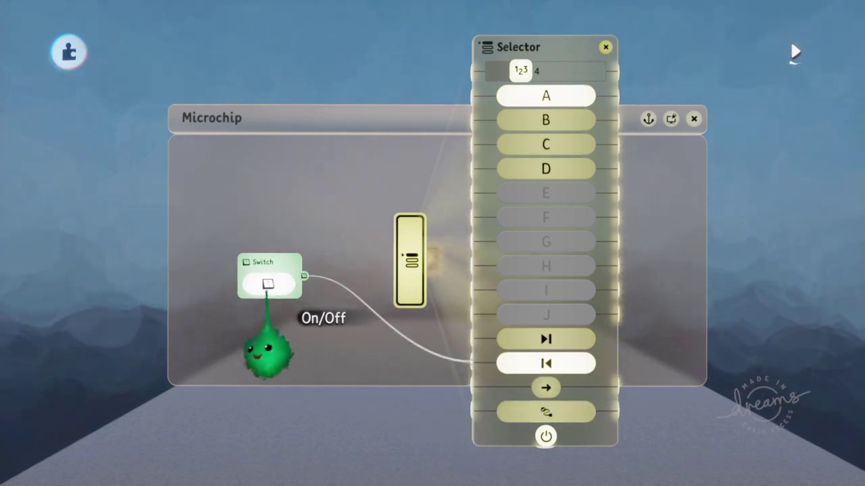
{"action": "left_click", "coordinate": [268, 284]}
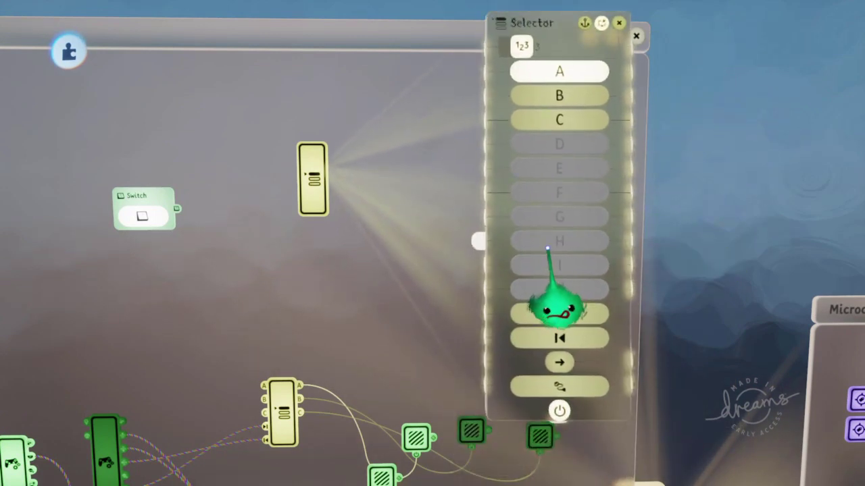
Step: Place a Counter from the logic gadgets inside the microchip
{"action": "middle_click_drag", "start_coordinate": [510, 297], "coordinate": [576, 215]}
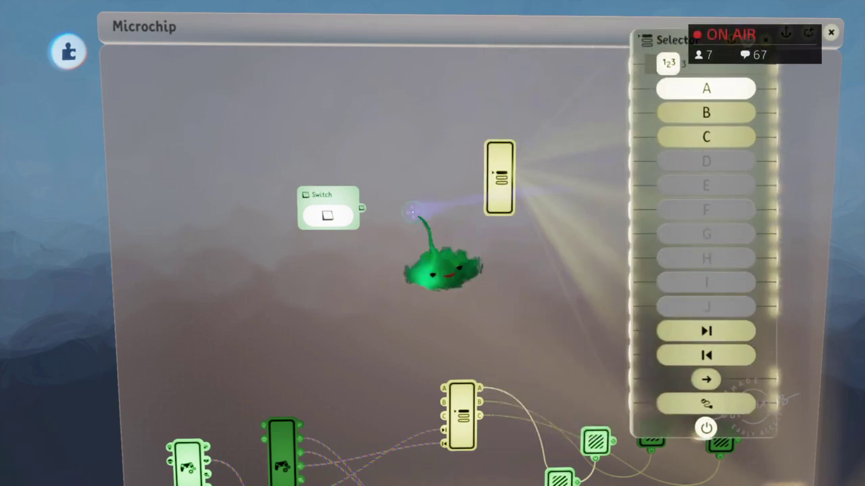
{"action": "key", "text": "g"}
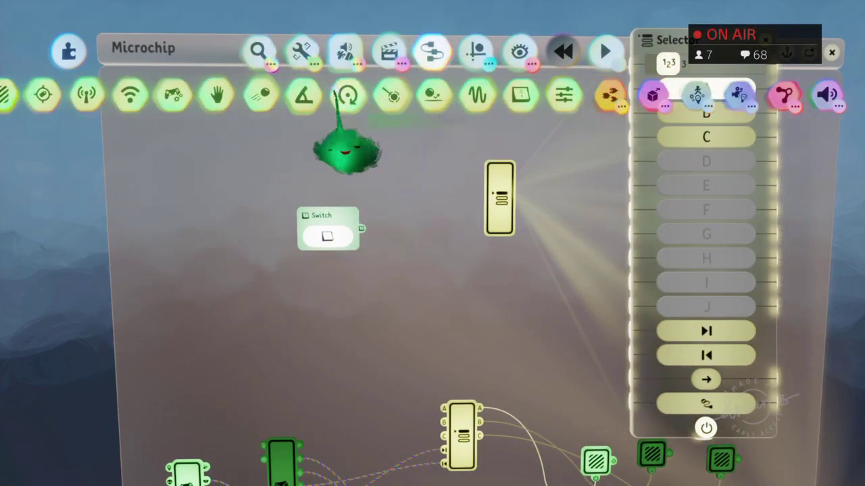
{"action": "left_click", "coordinate": [493, 95]}
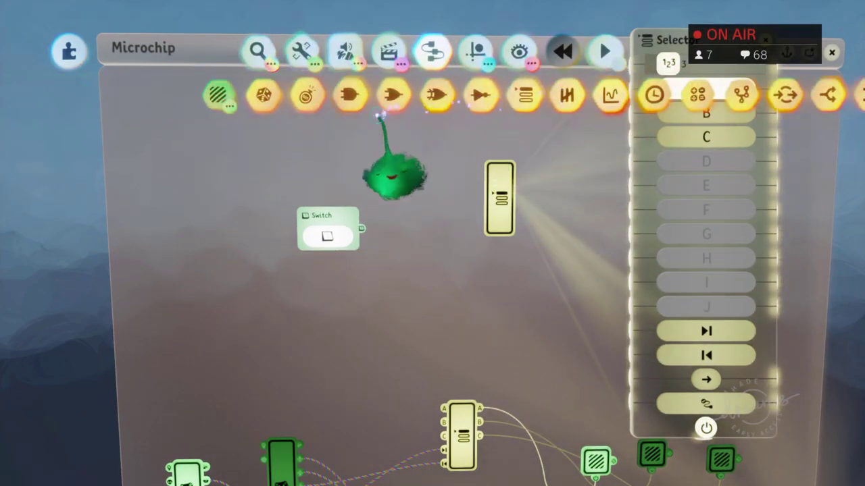
{"action": "left_click", "coordinate": [308, 95]}
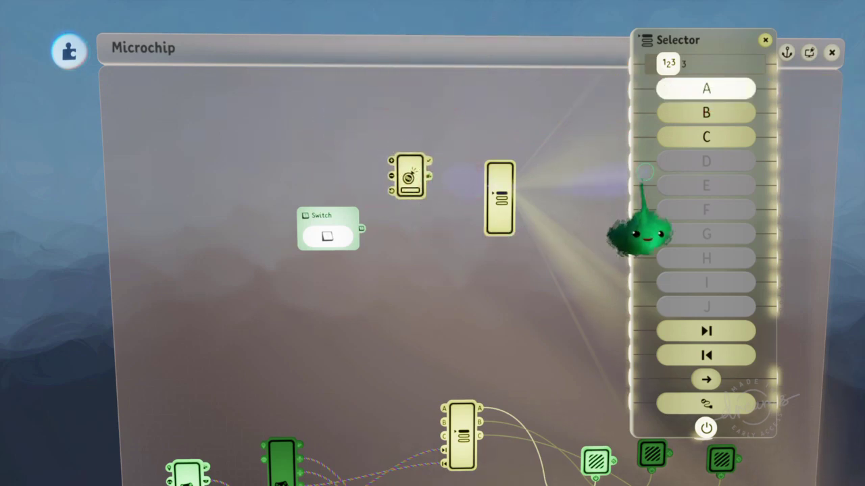
Step: Wire the Selector's A output into the Counter's Target Value input
{"action": "left_click", "coordinate": [784, 88]}
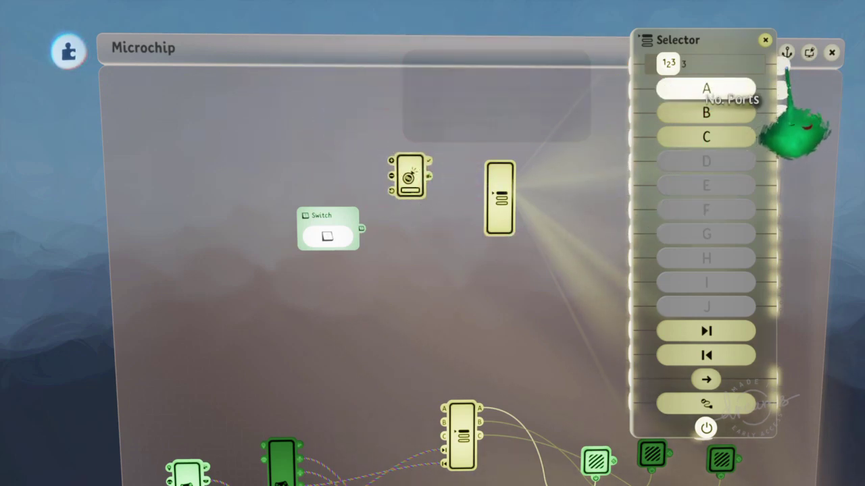
{"action": "left_click", "coordinate": [410, 177]}
{"action": "left_click_drag", "start_coordinate": [473, 120], "coordinate": [467, 95]}
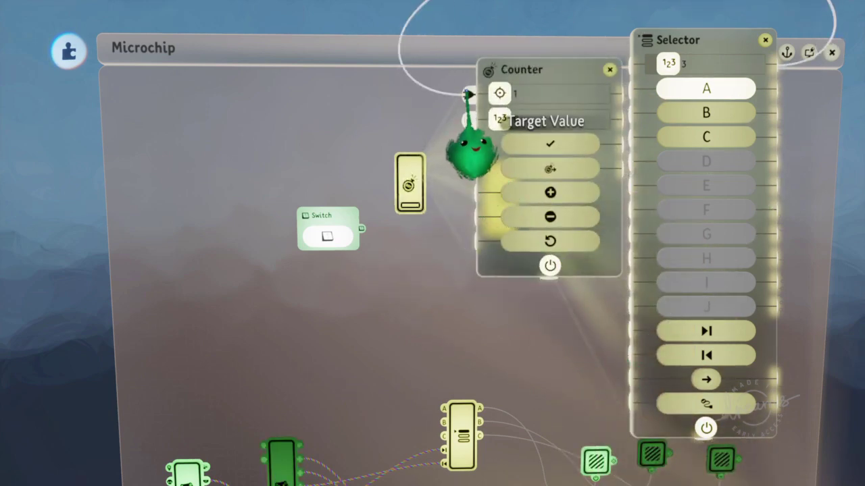
{"action": "left_click", "coordinate": [467, 94]}
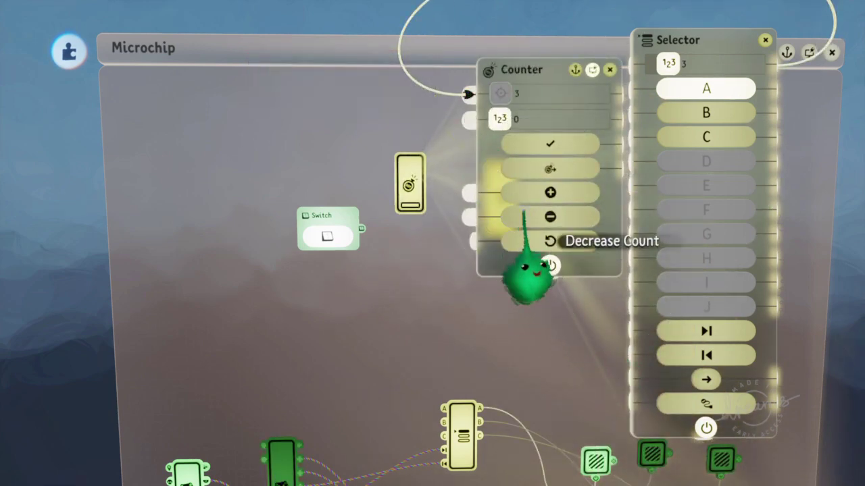
{"action": "key", "text": "Escape"}
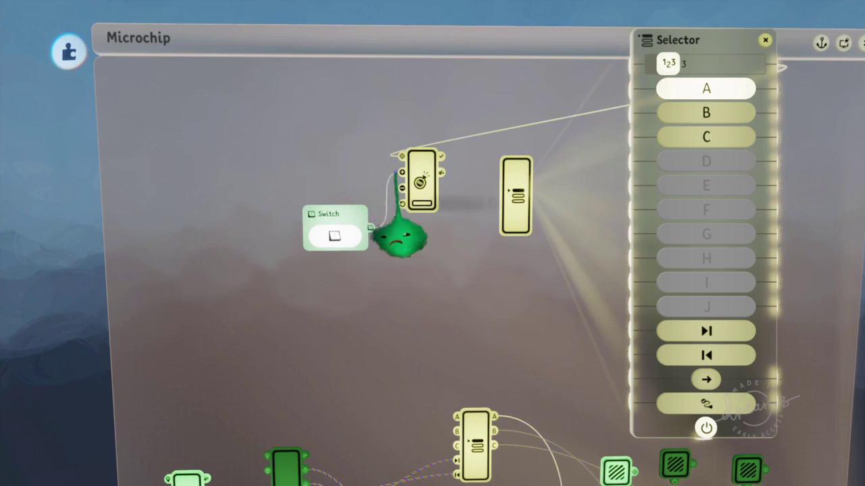
Step: Wire the Counter's Current Count into the Selector's Active Port input
{"action": "left_click", "coordinate": [425, 177]}
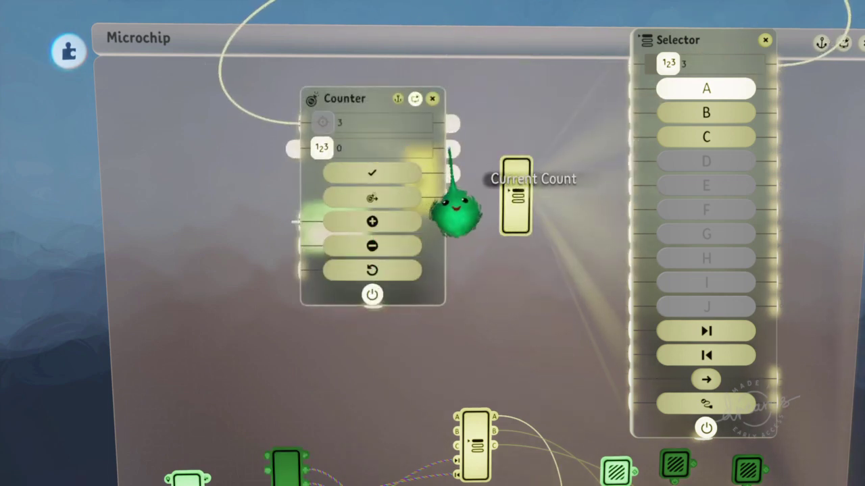
{"action": "left_click_drag", "start_coordinate": [449, 148], "coordinate": [622, 402]}
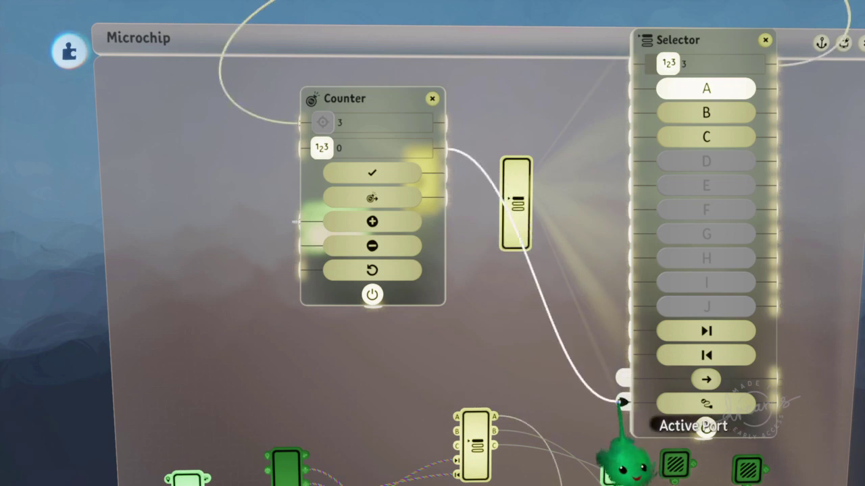
{"action": "key", "text": "Escape"}
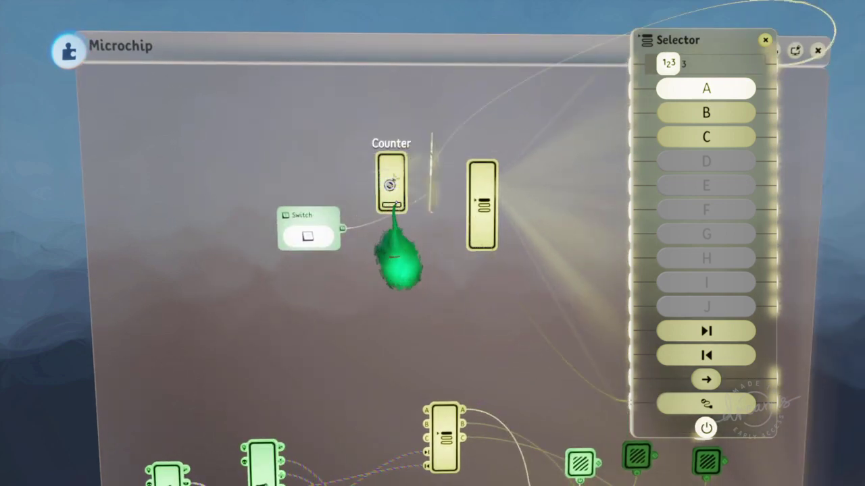
{"action": "left_click", "coordinate": [390, 183]}
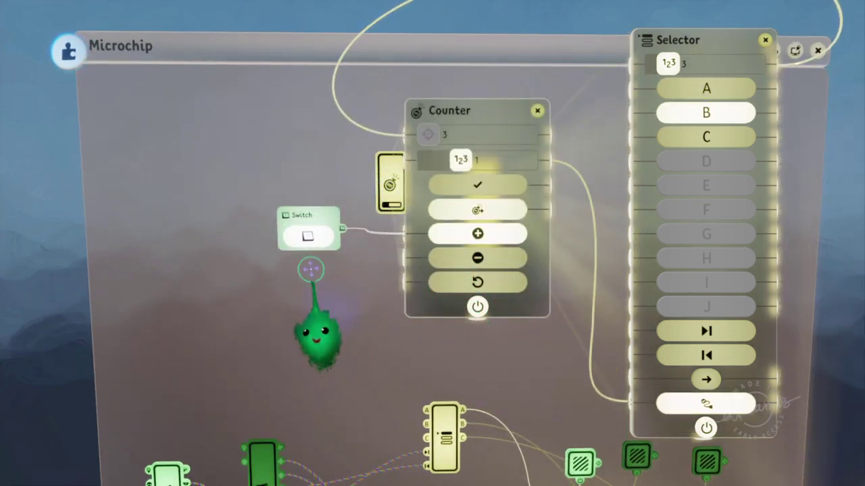
Step: Test with the Switch: count 0, 1, 2 steps the Selector to C, then back to A
{"action": "left_click", "coordinate": [307, 237]}
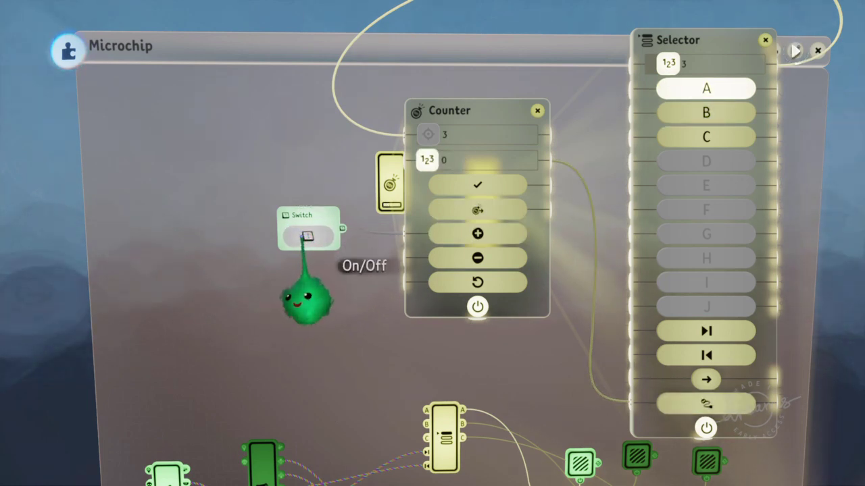
{"action": "left_click", "coordinate": [308, 236]}
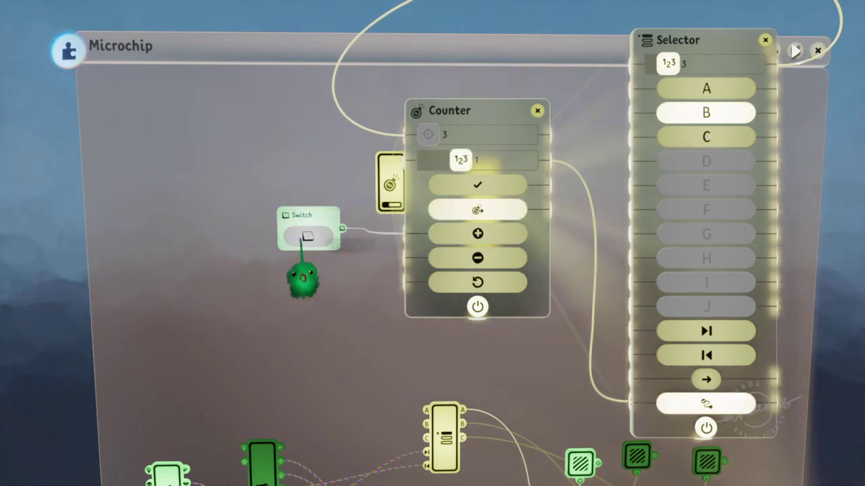
{"action": "mouse_move", "coordinate": [624, 402]}
{"action": "left_mouse_down"}
{"action": "mouse_move", "coordinate": [679, 439]}
{"action": "mouse_move", "coordinate": [699, 402]}
{"action": "left_mouse_up"}
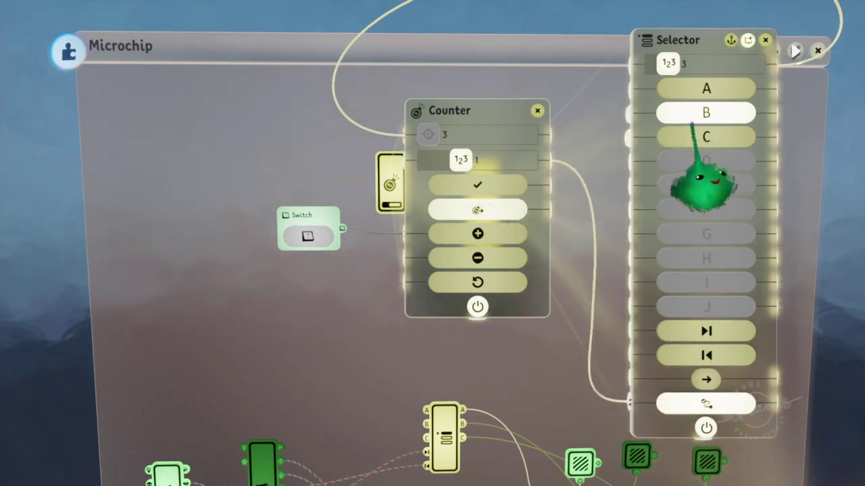
{"action": "left_click", "coordinate": [307, 235]}
{"action": "left_click", "coordinate": [307, 236]}
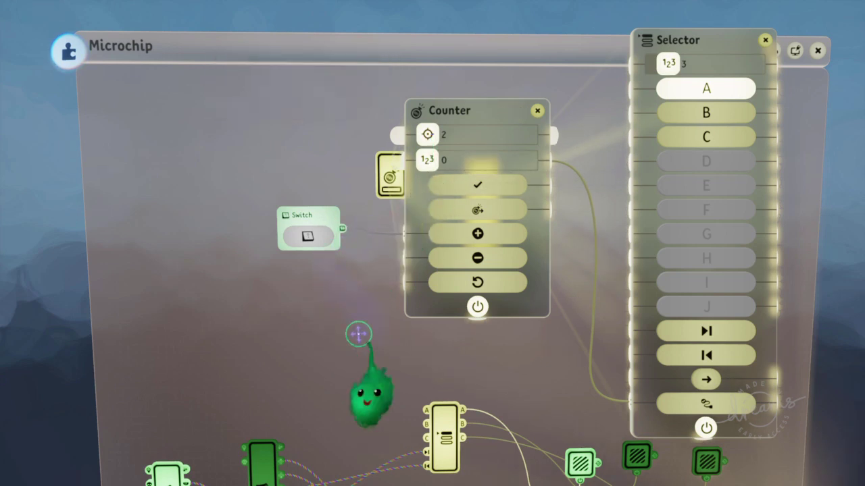
Step: Toggle the Switch to count up, moving the Selector through B to C
{"action": "left_click", "coordinate": [307, 235]}
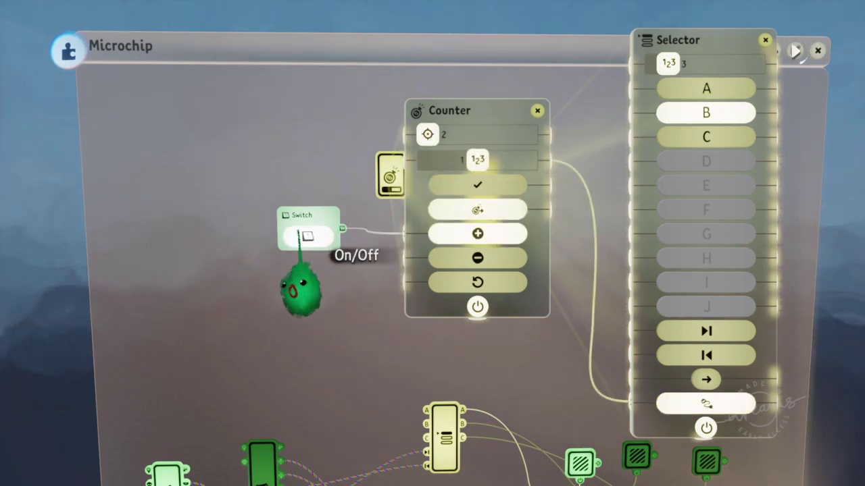
{"action": "left_click", "coordinate": [307, 236]}
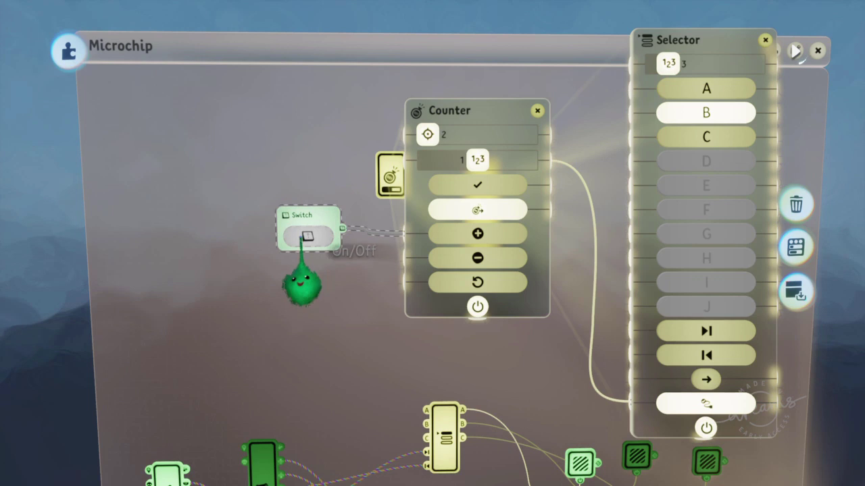
{"action": "left_click", "coordinate": [308, 235]}
{"action": "left_click", "coordinate": [308, 236]}
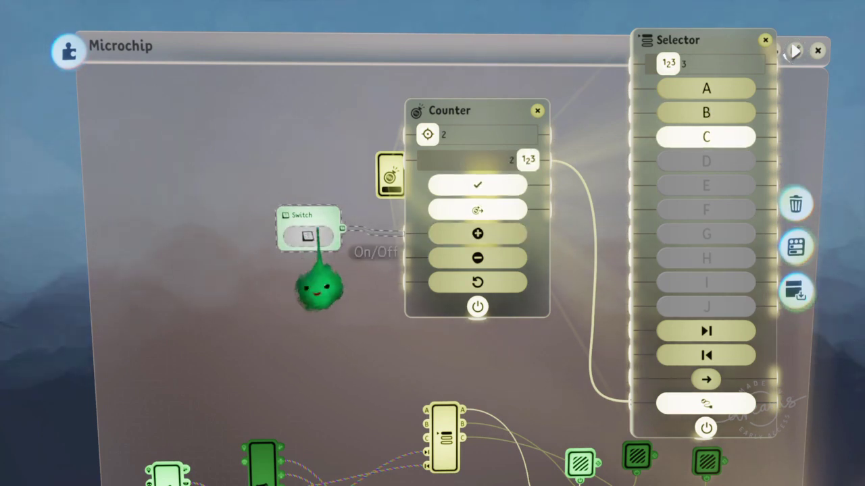
Step: Move the Switch wire to the Counter's Decrease input and count down until the Selector returns to A
{"action": "left_click_drag", "start_coordinate": [405, 211], "coordinate": [343, 295]}
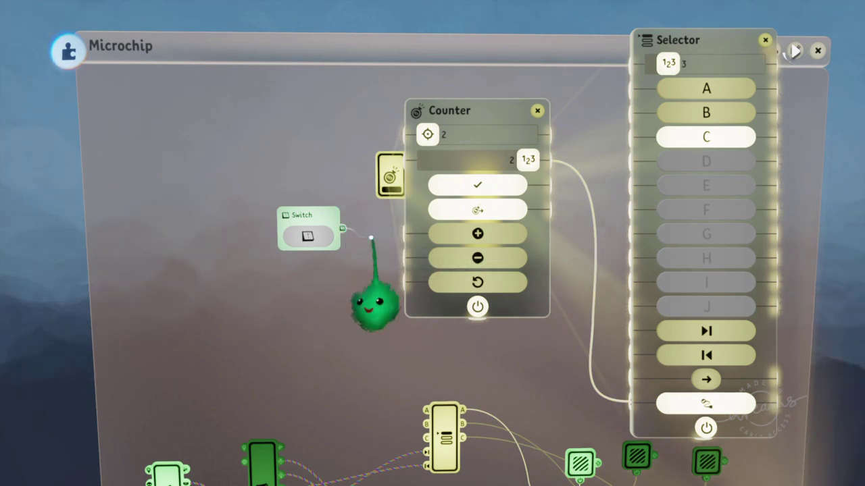
{"action": "left_click_drag", "start_coordinate": [398, 326], "coordinate": [413, 324]}
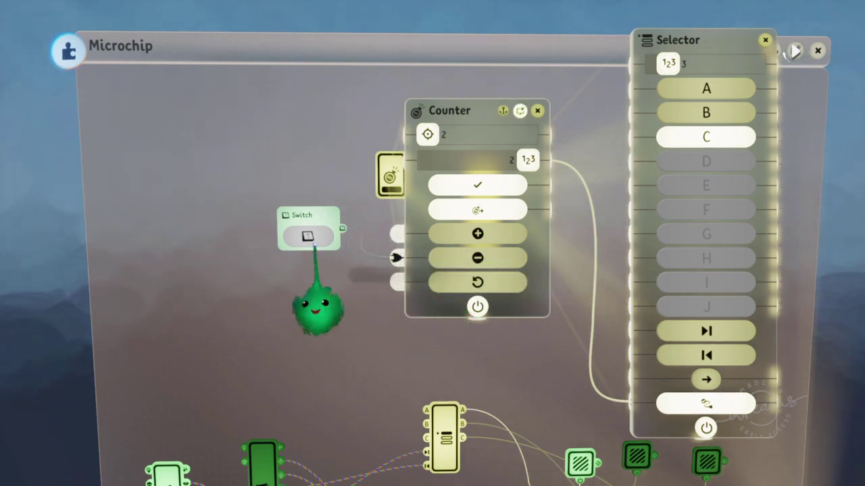
{"action": "left_click", "coordinate": [307, 235]}
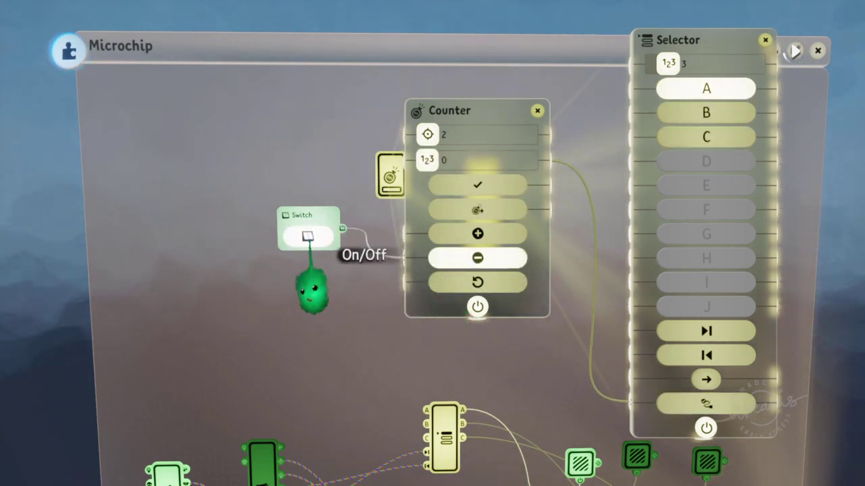
{"action": "left_click", "coordinate": [307, 236]}
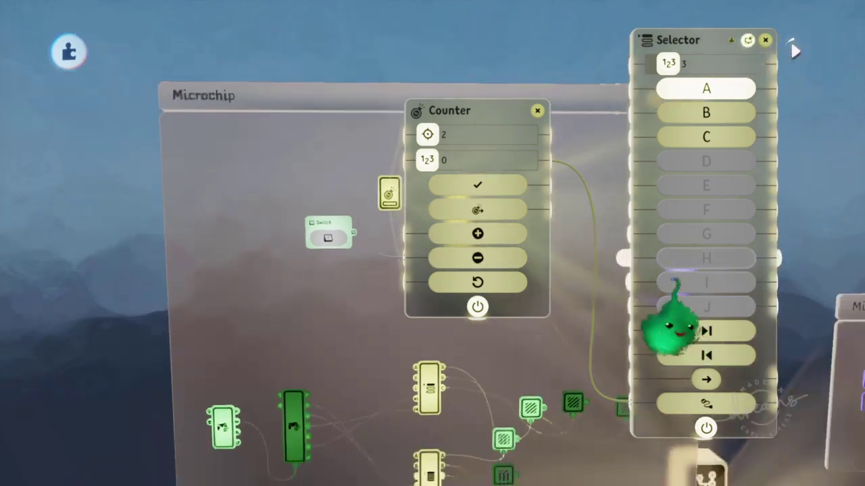
{"action": "middle_click_drag", "start_coordinate": [723, 344], "coordinate": [507, 338]}
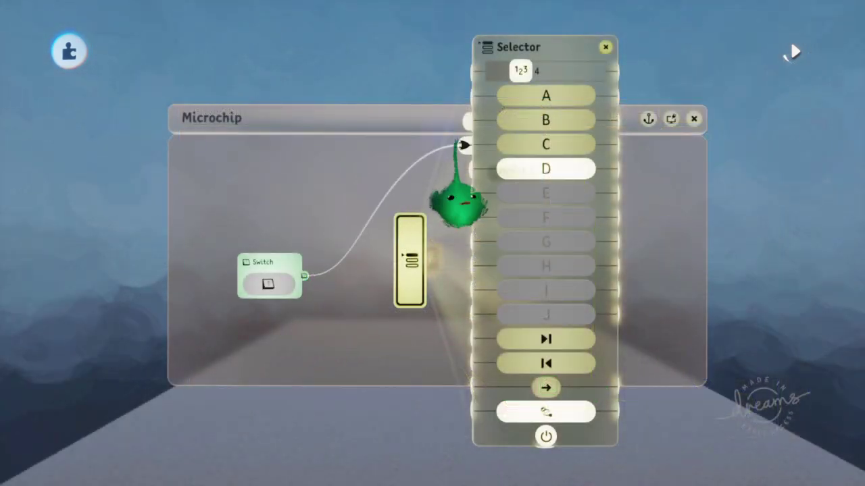
Step: Duplicate the Switch, wire the copies to Selector inputs C and A, and test C
{"action": "mouse_move", "coordinate": [268, 277]}
{"action": "left_mouse_down"}
{"action": "mouse_move", "coordinate": [270, 199]}
{"action": "mouse_move", "coordinate": [465, 96]}
{"action": "left_mouse_up"}
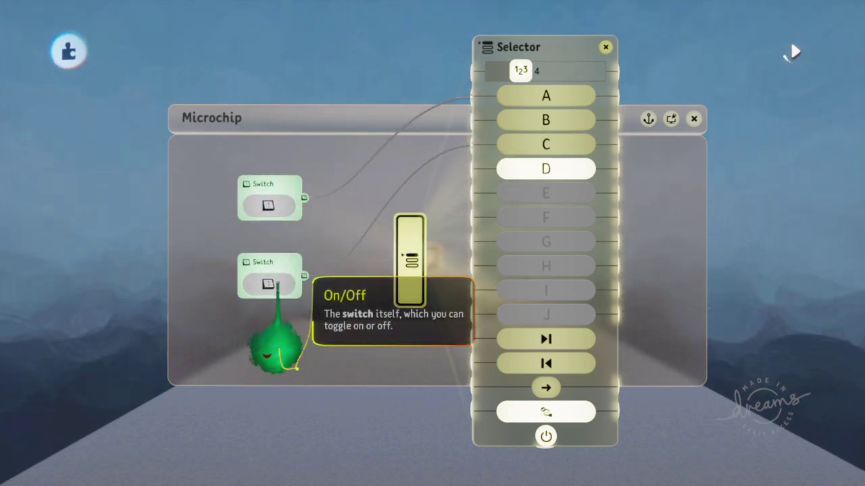
{"action": "left_click_drag", "start_coordinate": [262, 351], "coordinate": [520, 182]}
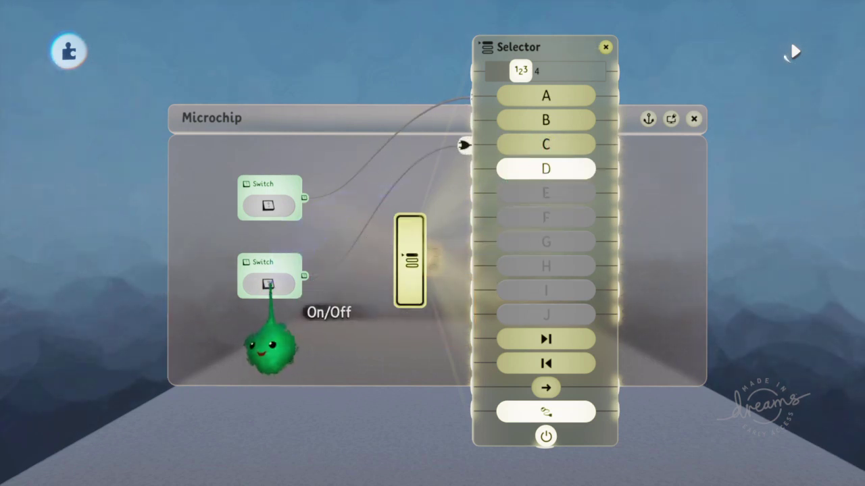
{"action": "left_click", "coordinate": [268, 283]}
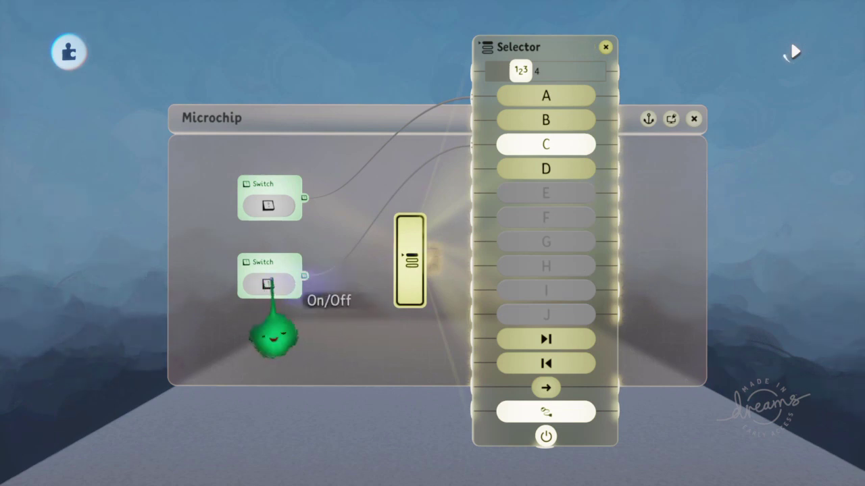
{"action": "left_click", "coordinate": [268, 283]}
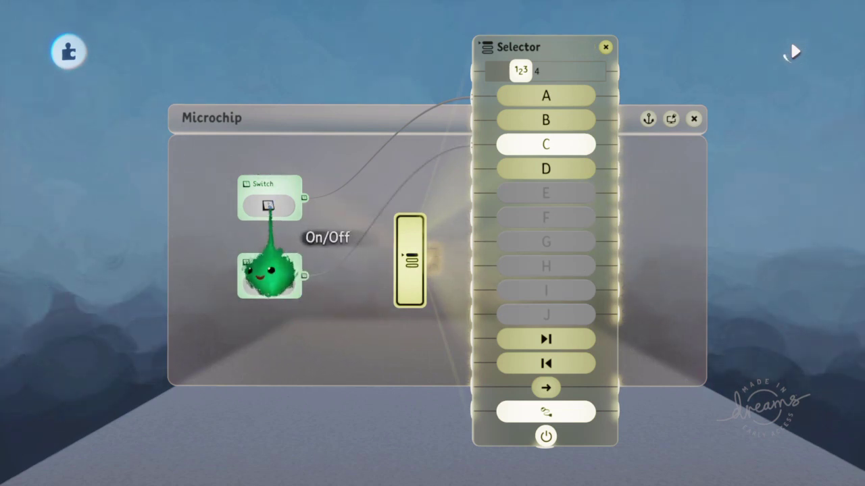
{"action": "left_click", "coordinate": [466, 96]}
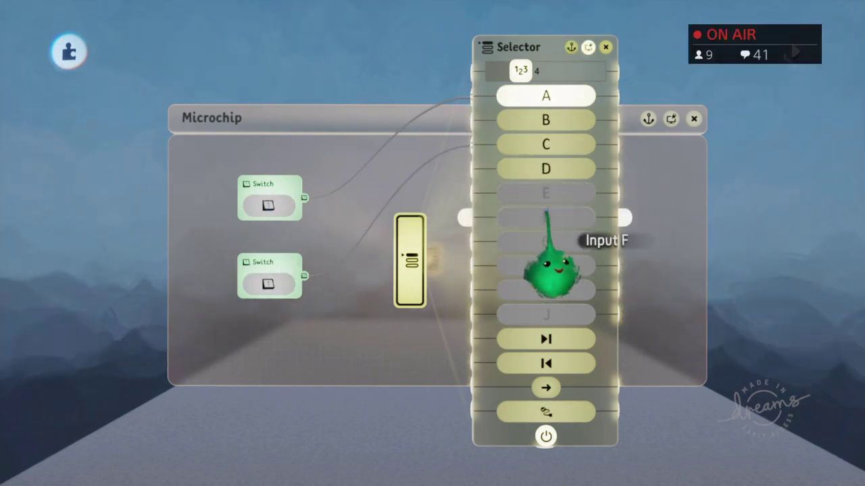
Step: Delete the Switch and wire a new Value Slider into the Selector's Active Port
{"action": "key", "text": "Delete"}
{"action": "key", "text": "Escape"}
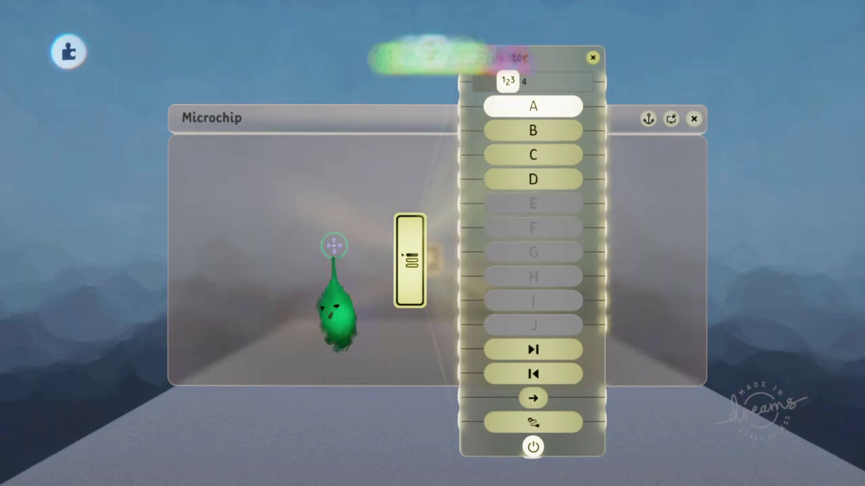
{"action": "left_click", "coordinate": [695, 96]}
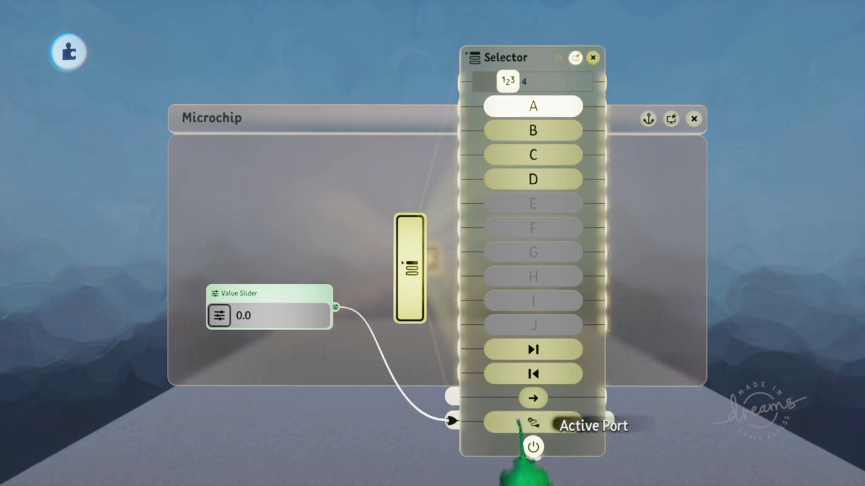
{"action": "left_click", "coordinate": [540, 422]}
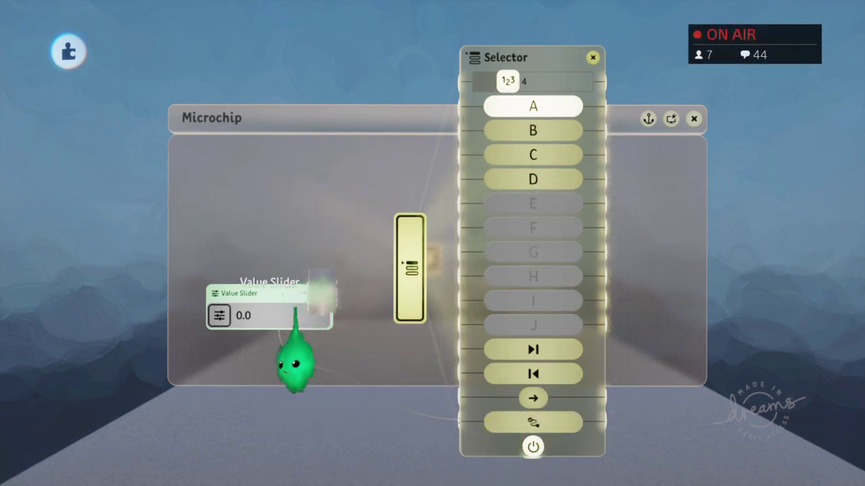
Step: Slide the Value Slider through the channels, settling at 1.0 so B is active
{"action": "left_click", "coordinate": [295, 311]}
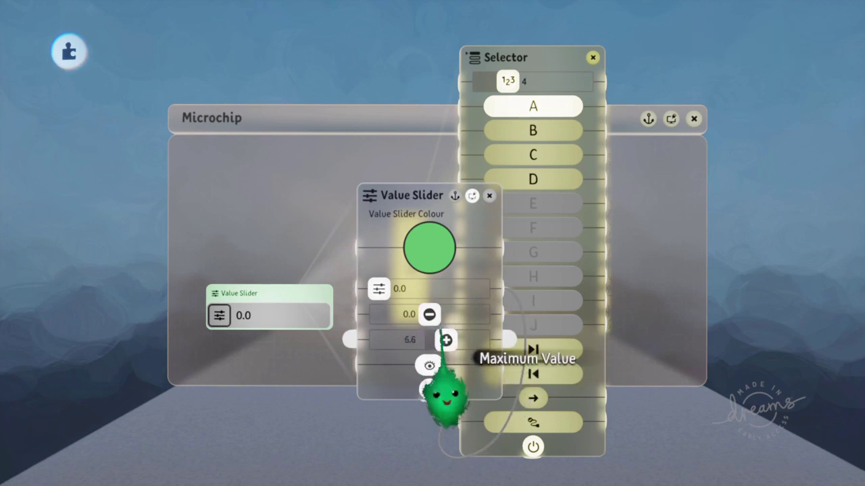
{"action": "key", "text": "Escape"}
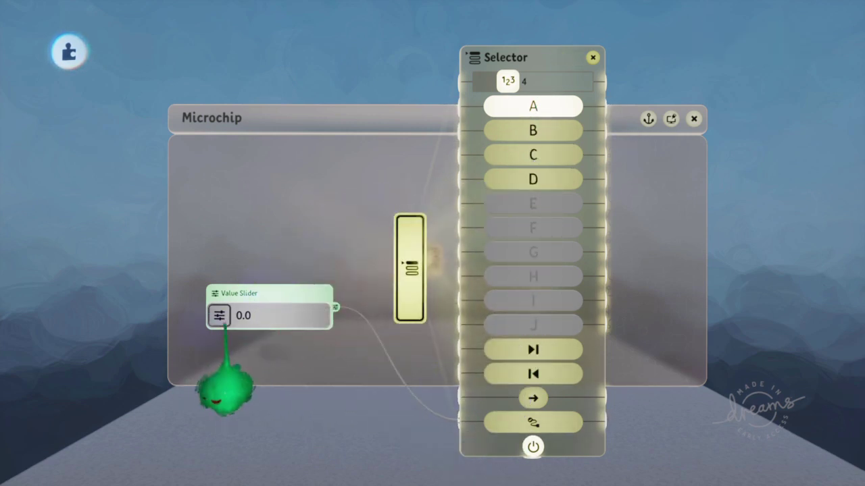
{"action": "left_click_drag", "start_coordinate": [235, 365], "coordinate": [230, 365]}
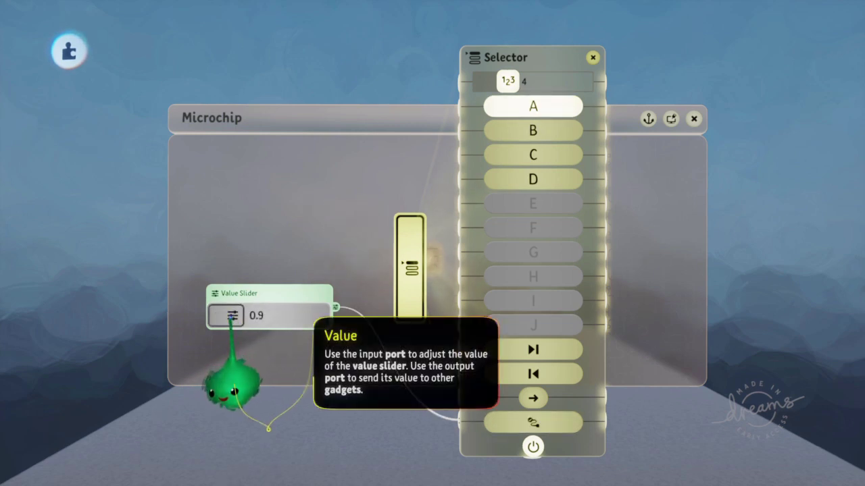
{"action": "left_click_drag", "start_coordinate": [239, 381], "coordinate": [233, 376]}
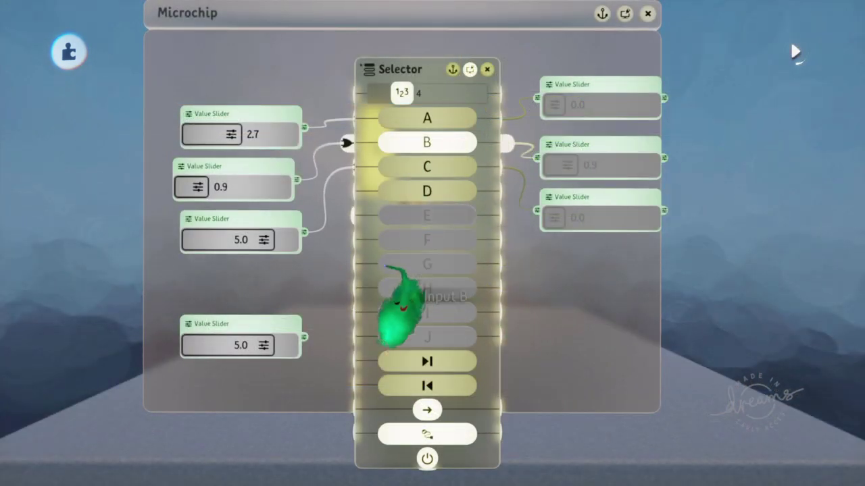
Step: Connect the 5.0 slider to the Selector, clone it, and feed the Selector's bottom output into the clone
{"action": "left_click_drag", "start_coordinate": [304, 336], "coordinate": [347, 432]}
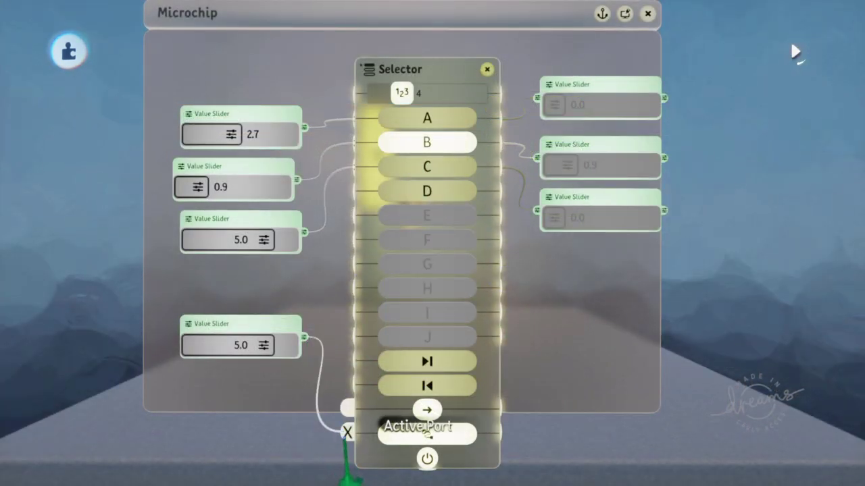
{"action": "mouse_move", "coordinate": [427, 434]}
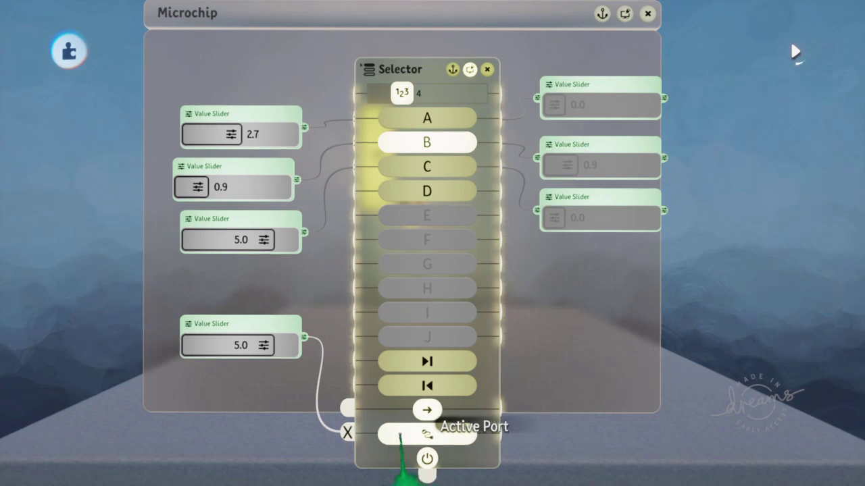
{"action": "left_click_drag", "start_coordinate": [266, 355], "coordinate": [295, 338]}
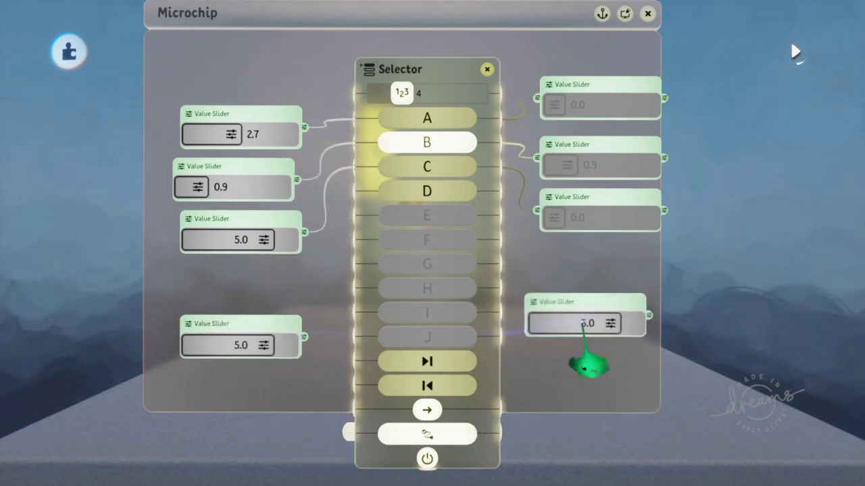
{"action": "left_click_drag", "start_coordinate": [583, 323], "coordinate": [583, 346]}
{"action": "left_click_drag", "start_coordinate": [504, 434], "coordinate": [524, 337]}
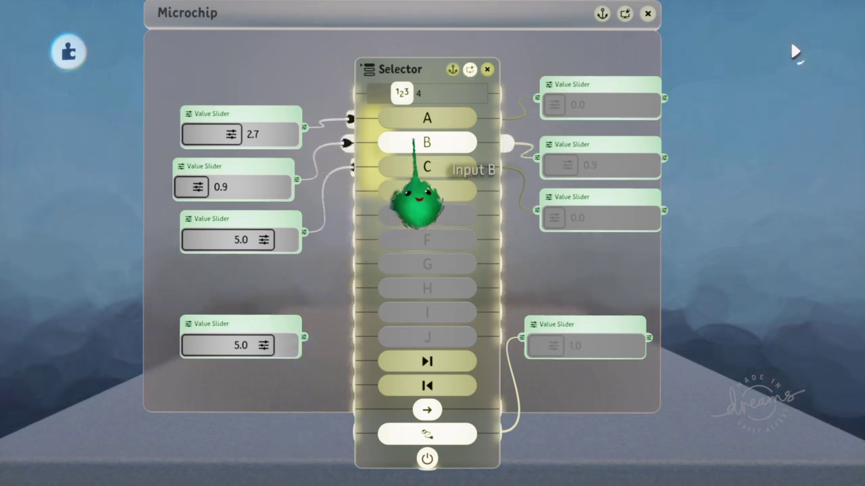
{"action": "mouse_move", "coordinate": [427, 143]}
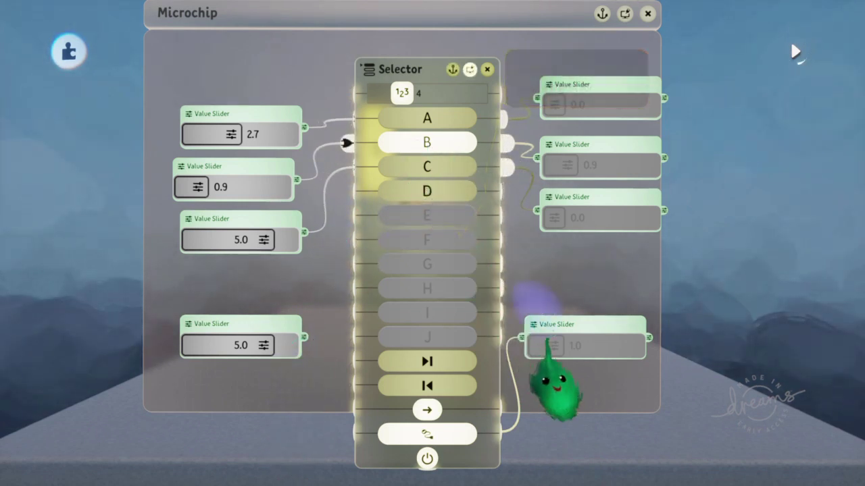
Step: Wire the lower-right slider back in with Modulate blend and lower the bottom-left slider's value
{"action": "mouse_move", "coordinate": [649, 337]}
{"action": "left_mouse_down"}
{"action": "mouse_move", "coordinate": [317, 417]}
{"action": "mouse_move", "coordinate": [350, 432]}
{"action": "mouse_move", "coordinate": [427, 143]}
{"action": "mouse_move", "coordinate": [352, 425]}
{"action": "left_mouse_up"}
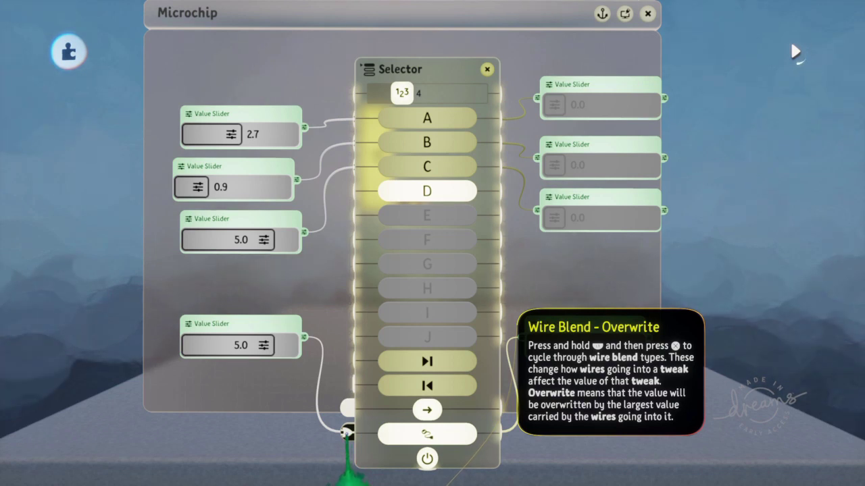
{"action": "left_click", "coordinate": [346, 433]}
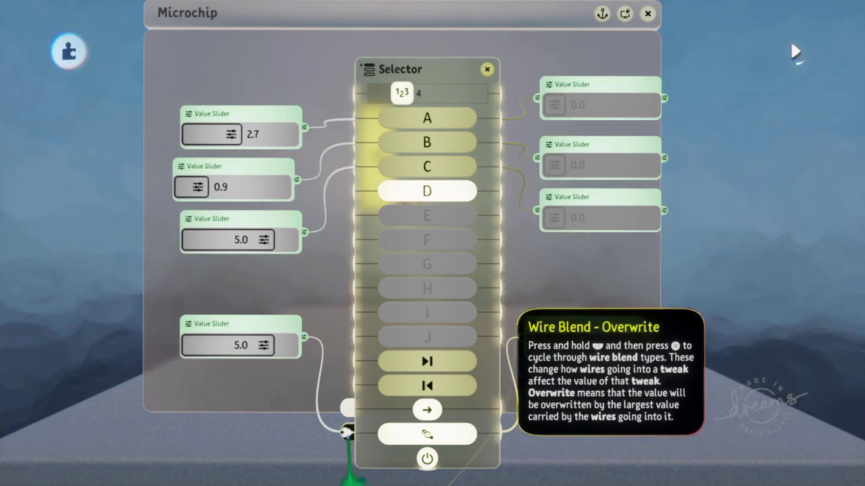
{"action": "left_click_drag", "start_coordinate": [270, 396], "coordinate": [264, 399]}
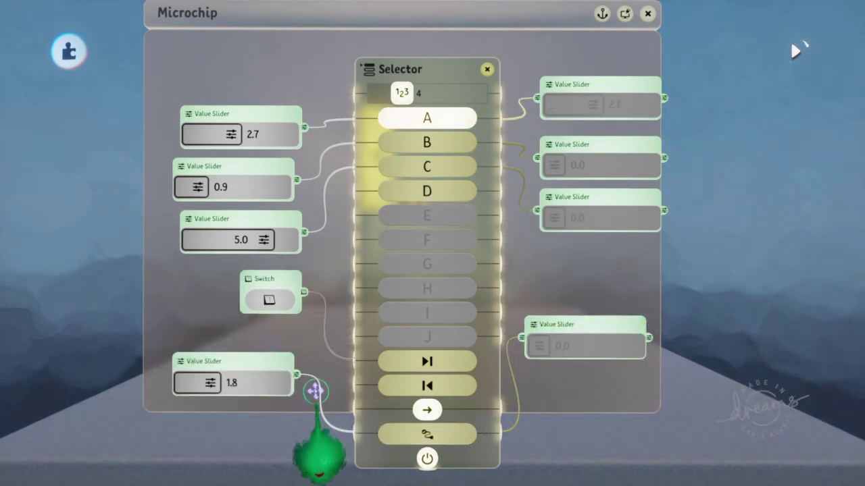
Step: Wire the 1.8 slider into Active Port, then slide it from 0.0 (A) to 0.5 (B)
{"action": "left_click", "coordinate": [268, 300]}
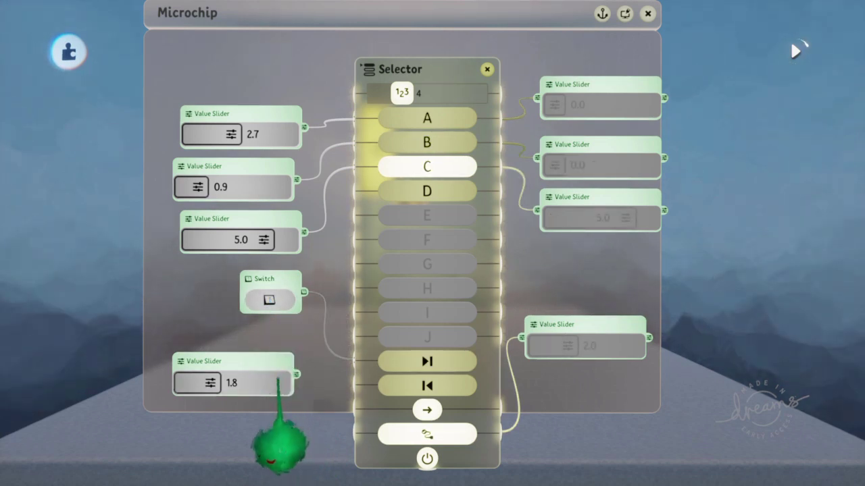
{"action": "left_click_drag", "start_coordinate": [296, 374], "coordinate": [345, 432]}
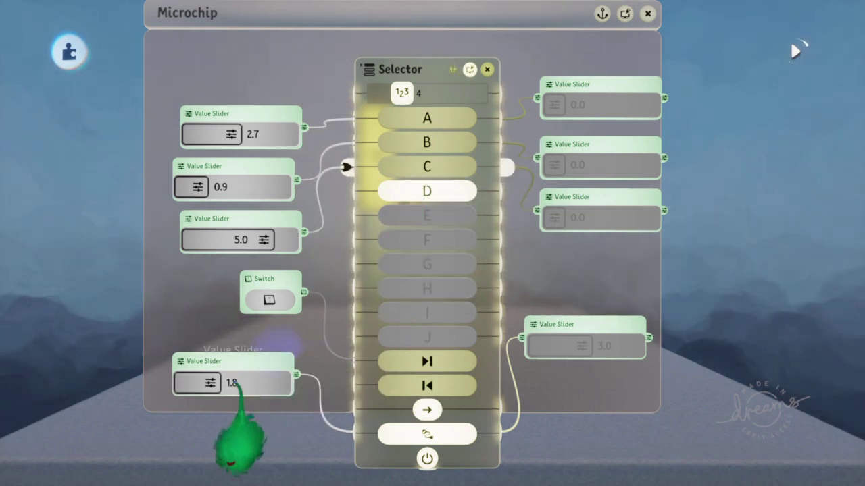
{"action": "left_click_drag", "start_coordinate": [210, 383], "coordinate": [184, 383]}
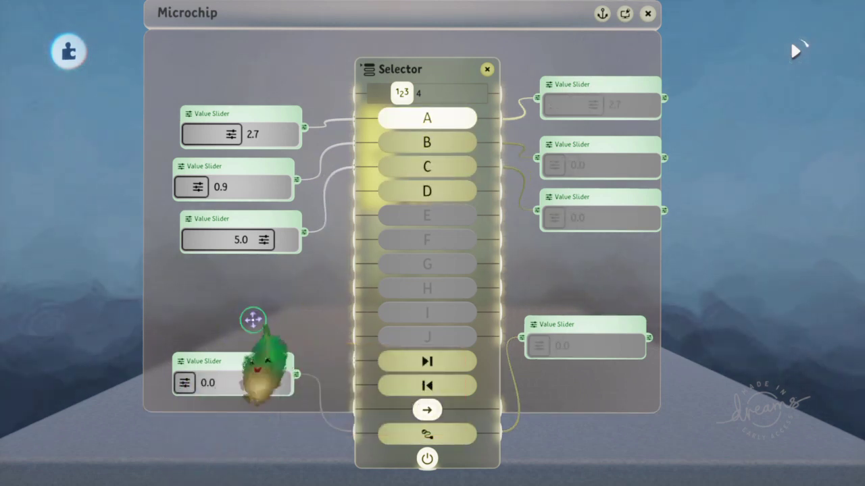
{"action": "left_click_drag", "start_coordinate": [188, 383], "coordinate": [192, 383]}
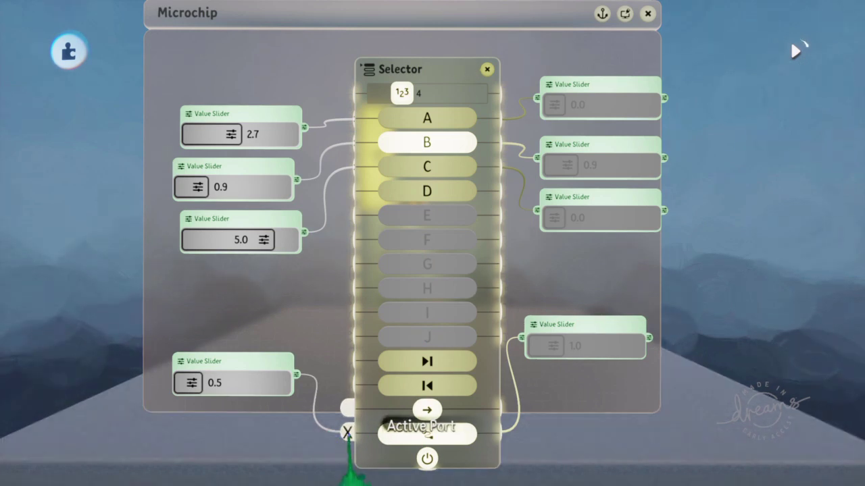
{"action": "mouse_move", "coordinate": [348, 432]}
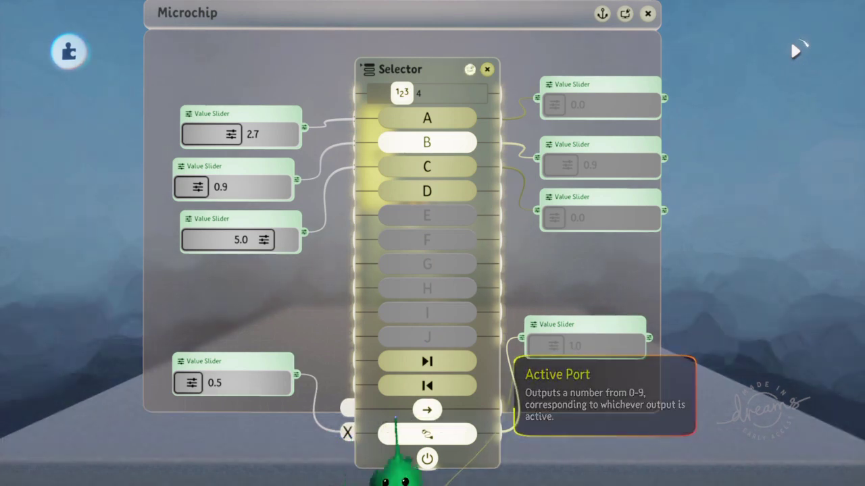
{"action": "mouse_move", "coordinate": [426, 434]}
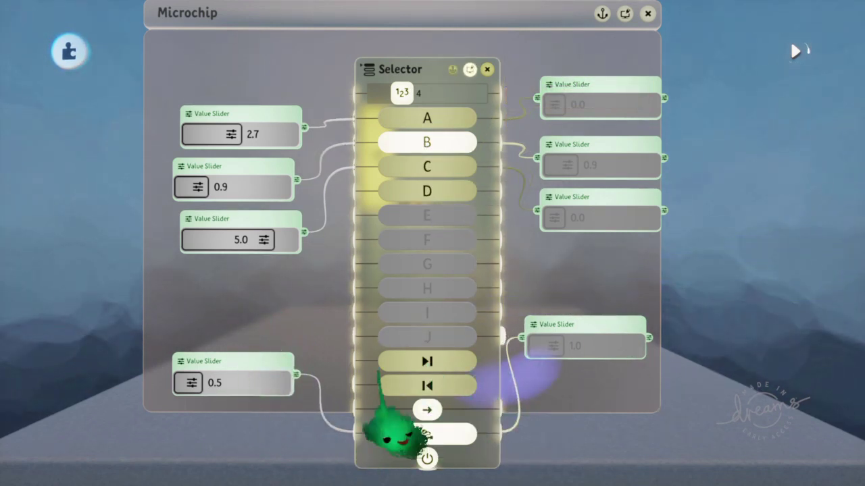
{"action": "mouse_move", "coordinate": [378, 432]}
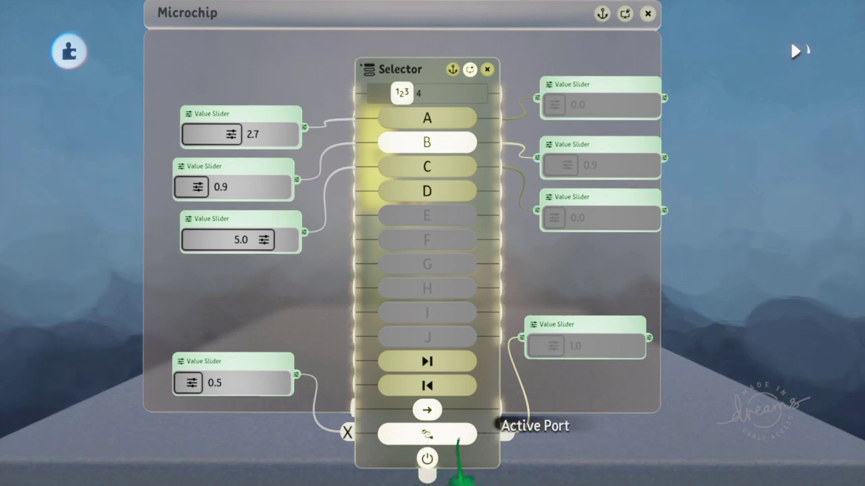
Step: Unplug and replug the slider's Active Port wire, nudge the Selector, then raise the slider to pick C
{"action": "left_click", "coordinate": [347, 432]}
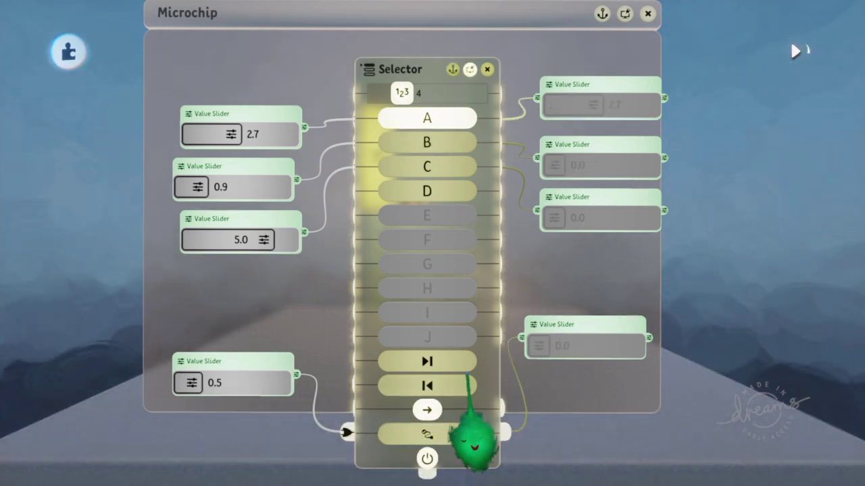
{"action": "left_click_drag", "start_coordinate": [473, 438], "coordinate": [465, 427]}
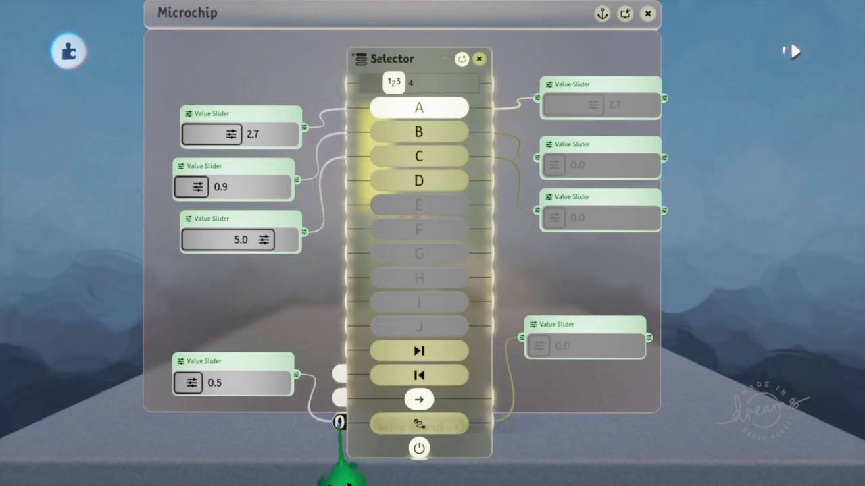
{"action": "left_click", "coordinate": [339, 423]}
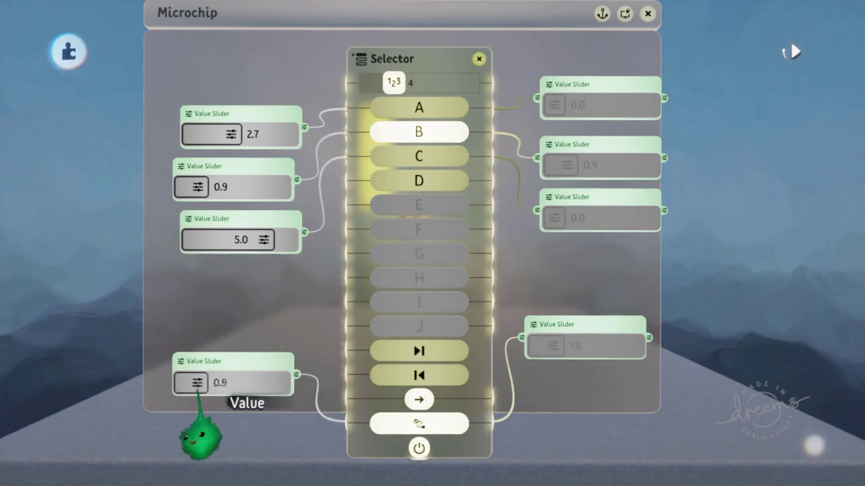
{"action": "left_click_drag", "start_coordinate": [198, 384], "coordinate": [199, 384]}
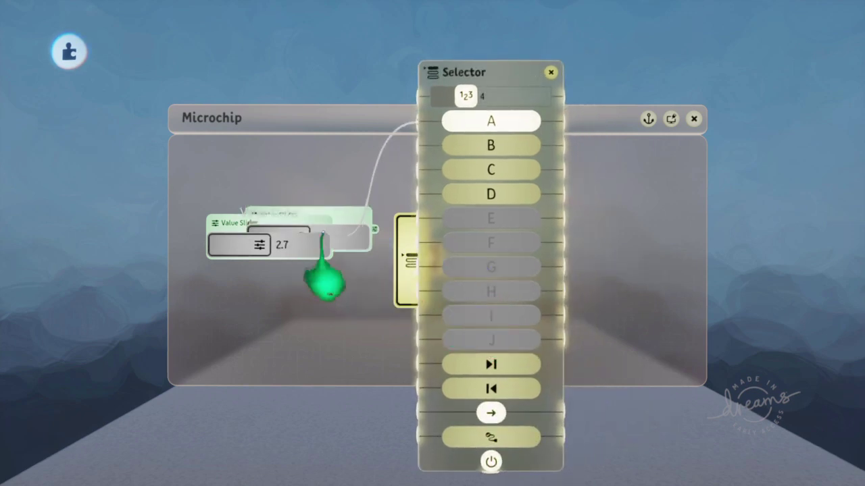
Step: Place a 0.8 value slider beside the Selector and wire output A into it
{"action": "left_click_drag", "start_coordinate": [323, 233], "coordinate": [618, 247]}
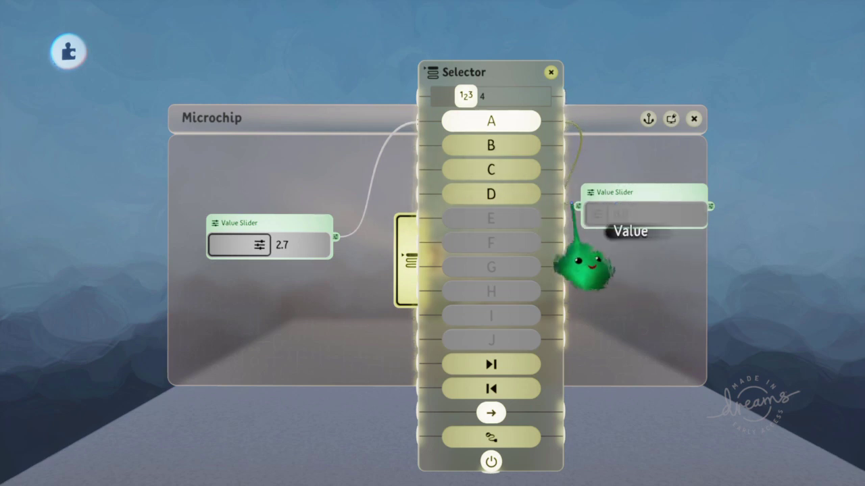
{"action": "left_click_drag", "start_coordinate": [635, 214], "coordinate": [608, 215]}
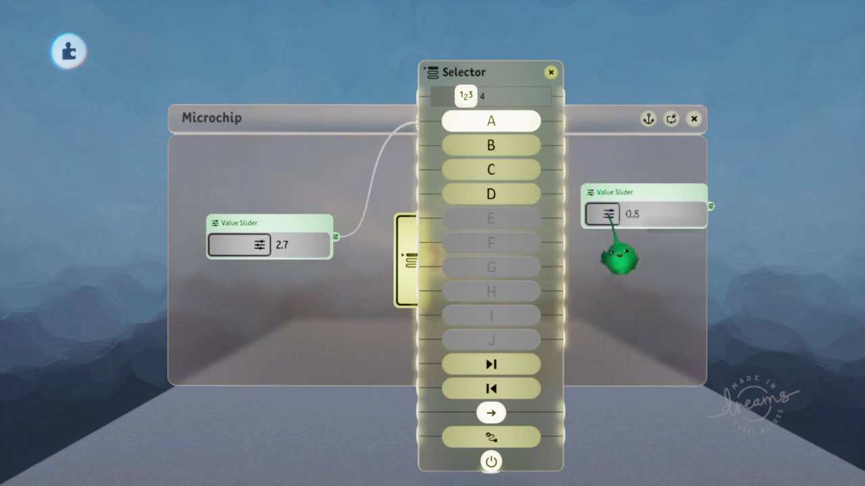
{"action": "left_click_drag", "start_coordinate": [573, 121], "coordinate": [585, 184]}
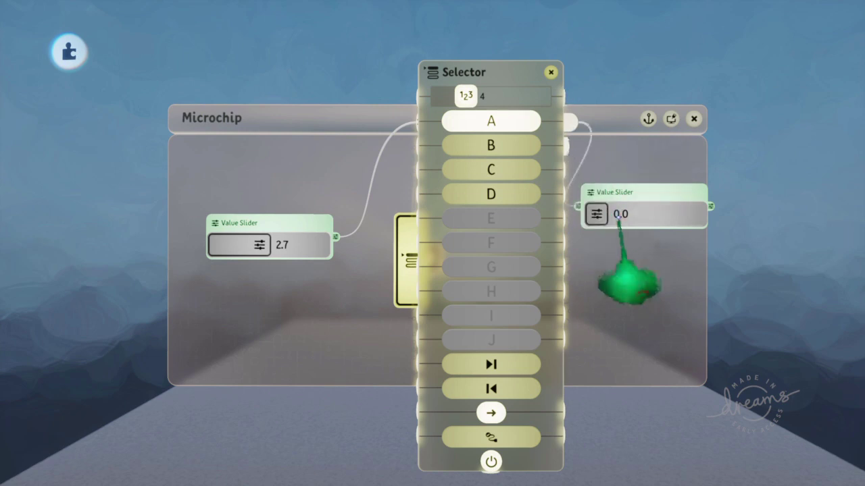
{"action": "left_click_drag", "start_coordinate": [618, 216], "coordinate": [578, 206]}
{"action": "left_click_drag", "start_coordinate": [491, 297], "coordinate": [441, 288]}
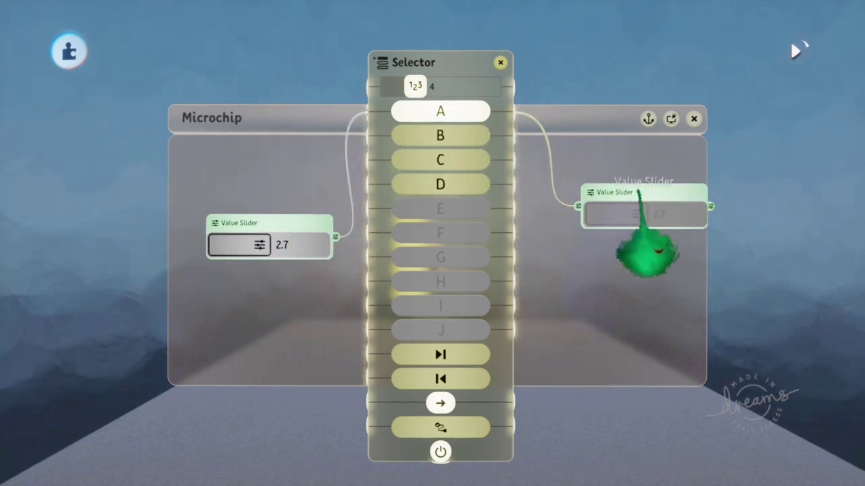
Step: Add middle and bottom output sliders and wire Selector outputs B and C into them
{"action": "left_click_drag", "start_coordinate": [642, 214], "coordinate": [654, 309]}
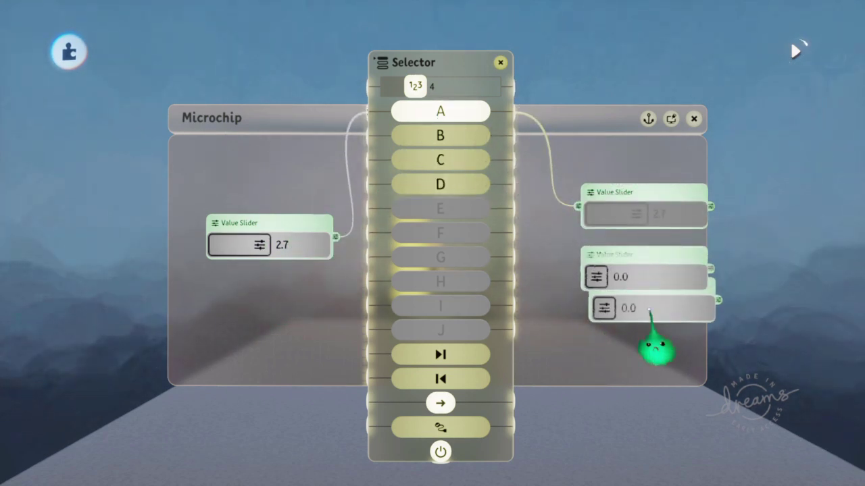
{"action": "left_click_drag", "start_coordinate": [646, 262], "coordinate": [647, 312]}
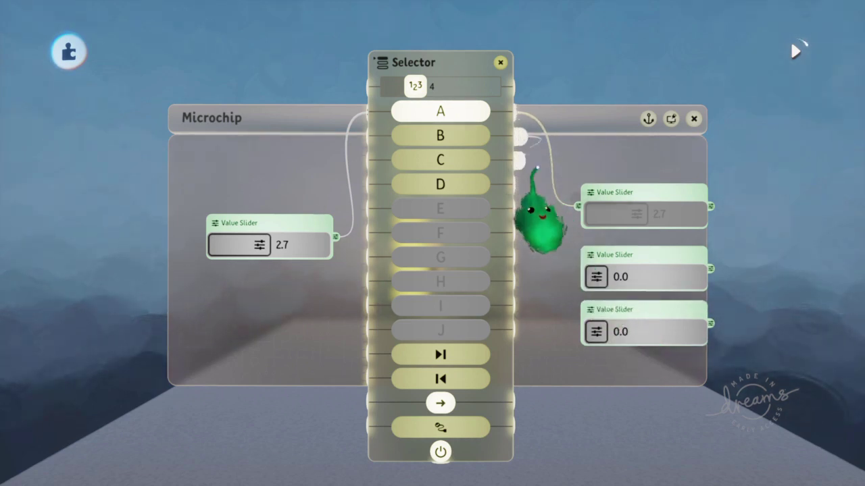
{"action": "left_click_drag", "start_coordinate": [534, 151], "coordinate": [577, 268]}
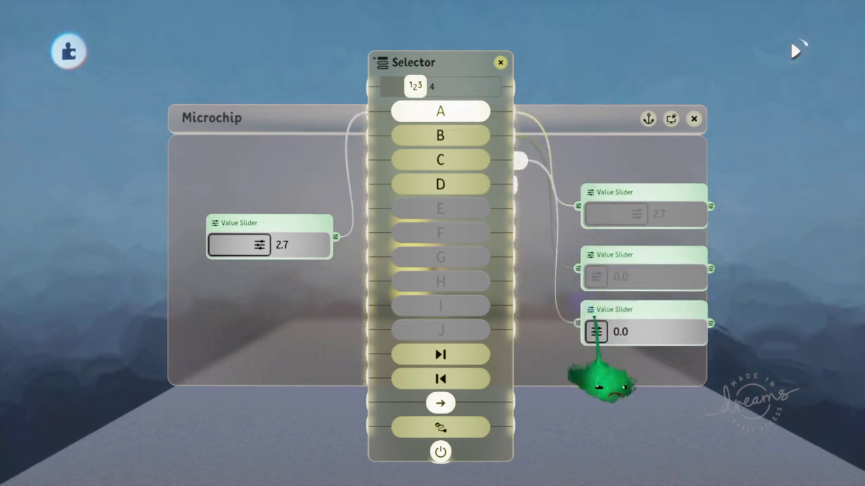
{"action": "left_click_drag", "start_coordinate": [525, 223], "coordinate": [577, 323]}
Step: Add more left input sliders and wire a 4.1 slider into the Selector's active-port input
{"action": "left_click_drag", "start_coordinate": [309, 284], "coordinate": [271, 341]}
{"action": "left_click_drag", "start_coordinate": [273, 295], "coordinate": [271, 352]}
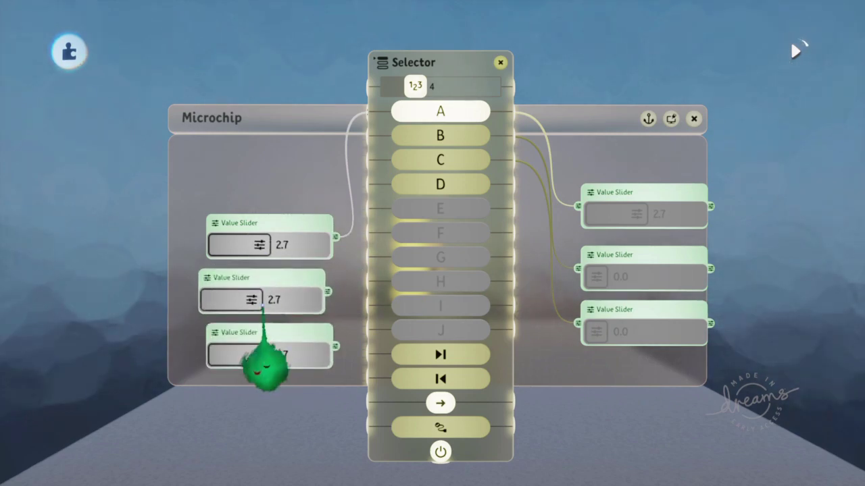
{"action": "mouse_move", "coordinate": [264, 365]}
{"action": "left_mouse_down"}
{"action": "mouse_move", "coordinate": [240, 402]}
{"action": "mouse_move", "coordinate": [225, 388]}
{"action": "left_mouse_up"}
{"action": "left_click_drag", "start_coordinate": [272, 346], "coordinate": [360, 427]}
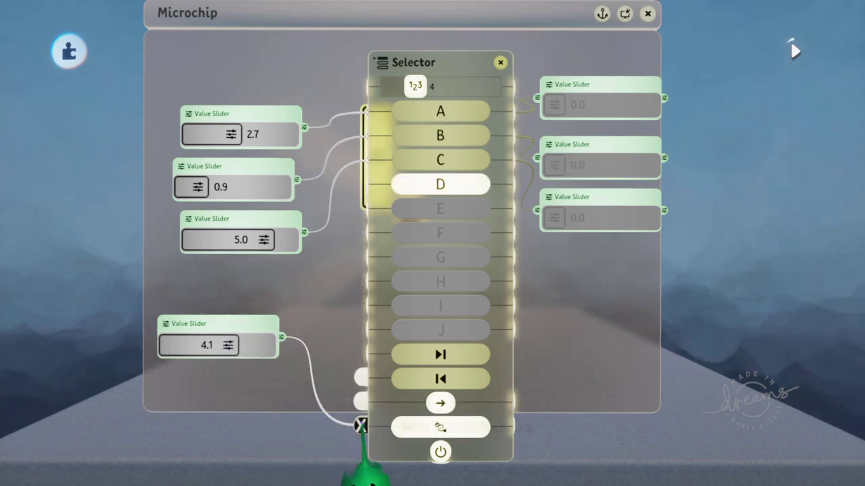
Step: Drop the active-port slider to 0.0 to select A, raise it again, and press the switch
{"action": "left_click_drag", "start_coordinate": [228, 344], "coordinate": [169, 344]}
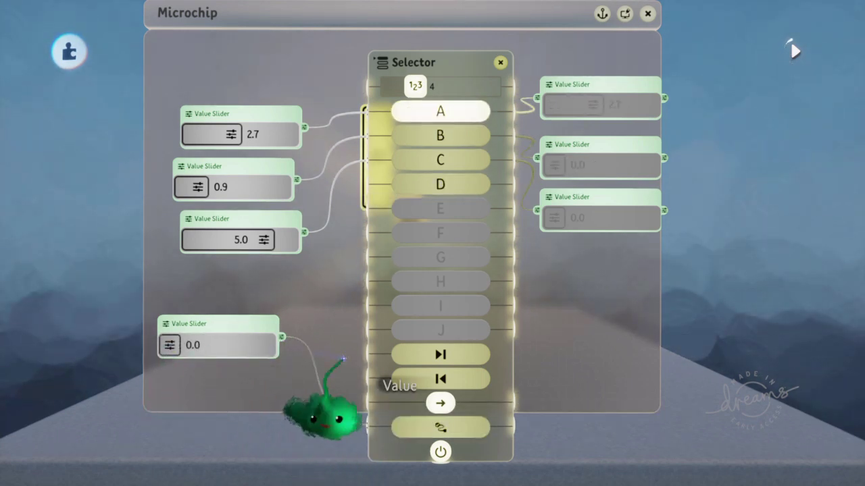
{"action": "left_click_drag", "start_coordinate": [480, 322], "coordinate": [461, 331]}
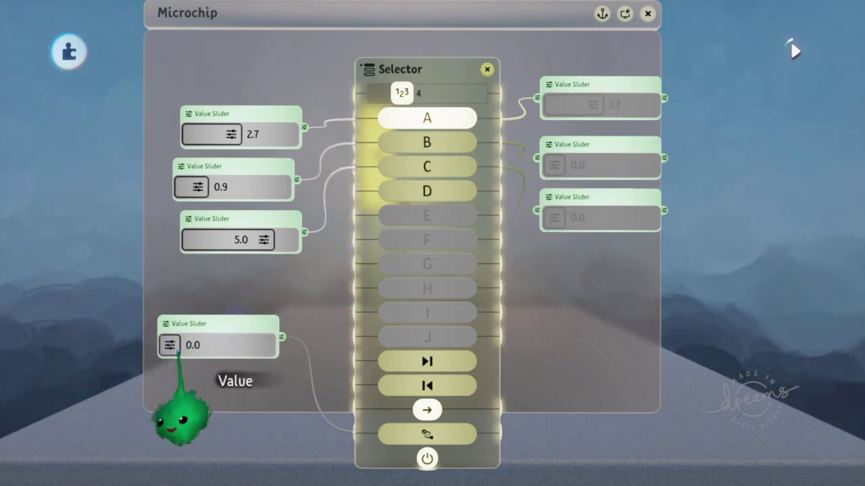
{"action": "mouse_move", "coordinate": [181, 417]}
{"action": "left_mouse_down"}
{"action": "mouse_move", "coordinate": [177, 389]}
{"action": "mouse_move", "coordinate": [190, 395]}
{"action": "left_mouse_up"}
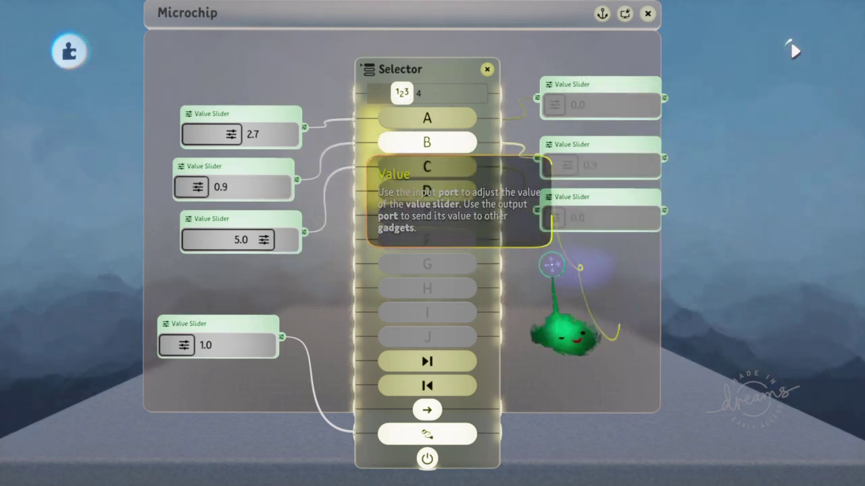
{"action": "left_click", "coordinate": [223, 345]}
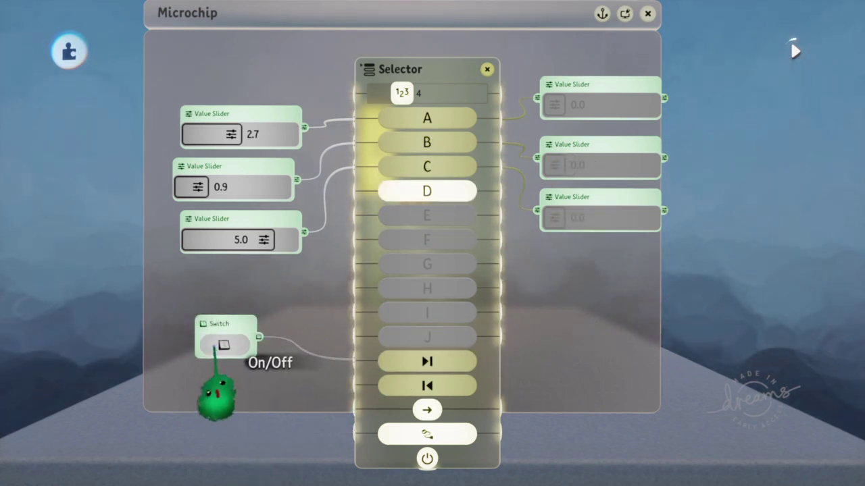
Step: Press the next-port switch four times, stepping the Selector through C, D, A and B
{"action": "left_click", "coordinate": [224, 346]}
{"action": "left_click", "coordinate": [214, 346]}
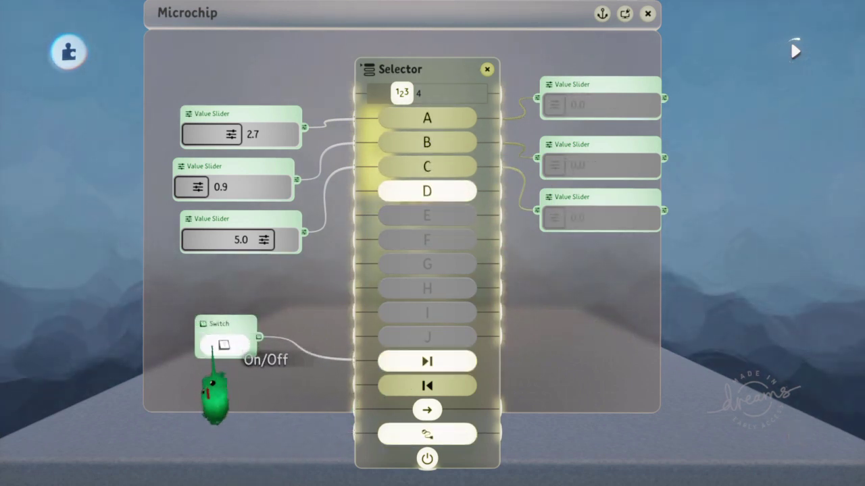
{"action": "left_click", "coordinate": [212, 346]}
{"action": "left_click", "coordinate": [212, 346]}
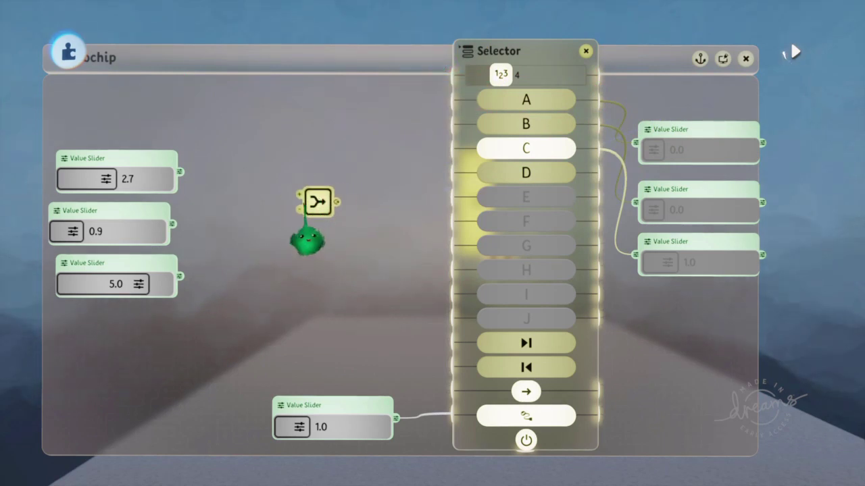
Step: Add a three-input Combiner, wire the sliders into it, and feed its output to the Selector
{"action": "left_click", "coordinate": [317, 257]}
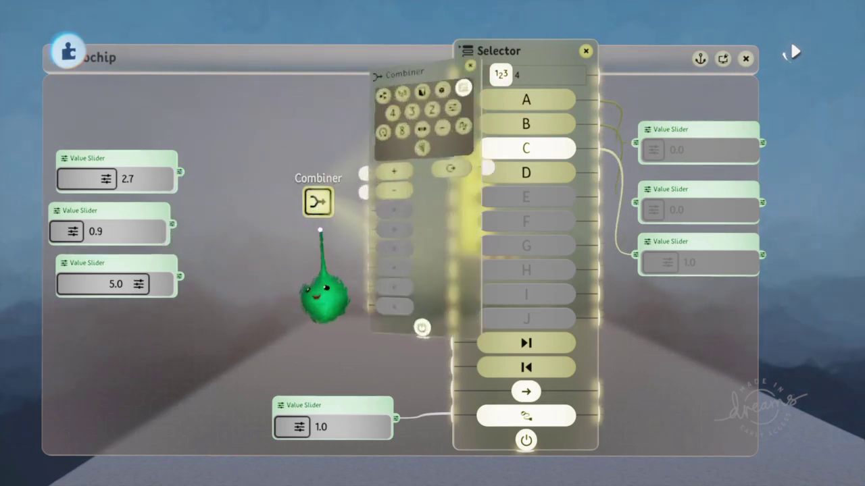
{"action": "left_click", "coordinate": [436, 91]}
{"action": "key", "text": "Escape"}
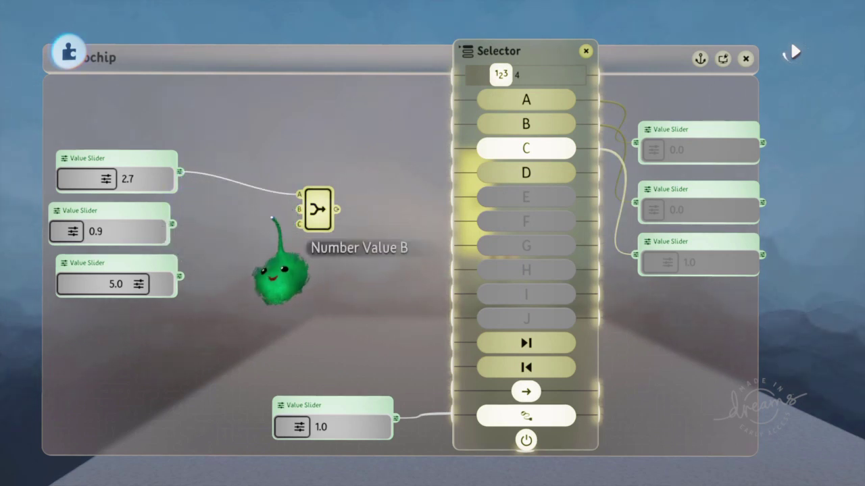
{"action": "left_click", "coordinate": [172, 224]}
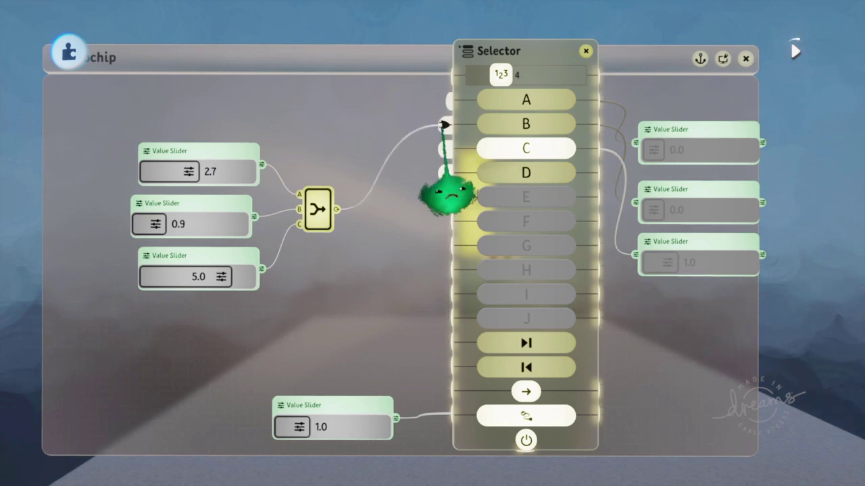
{"action": "left_click", "coordinate": [444, 125]}
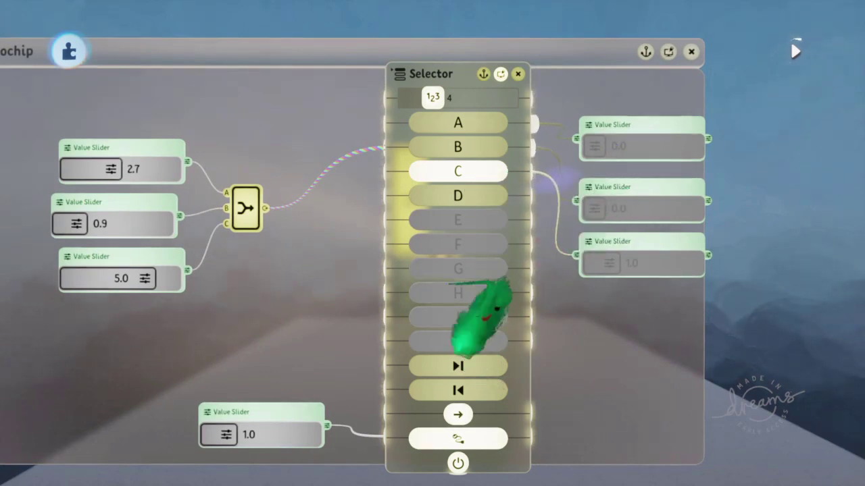
{"action": "key", "text": "Tab"}
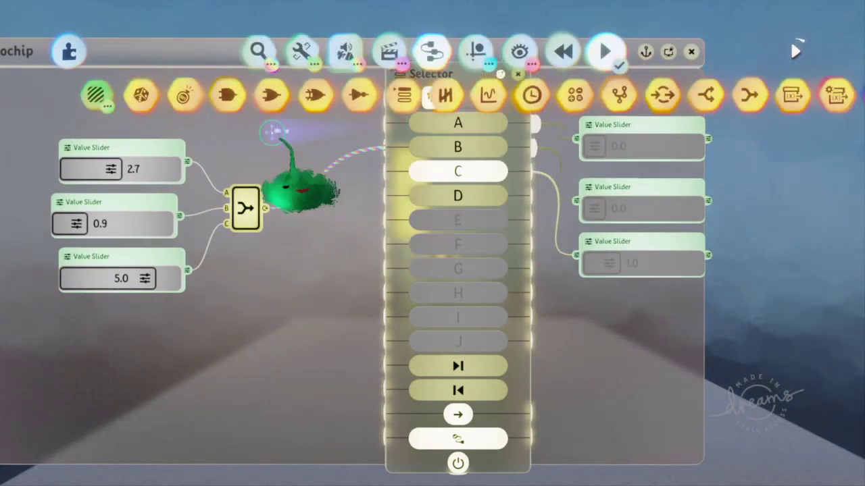
Step: Wire a Switch to the Selector's next-port input, press it twice, and shift the Selector left
{"action": "left_click", "coordinate": [96, 98]}
{"action": "left_click", "coordinate": [546, 95]}
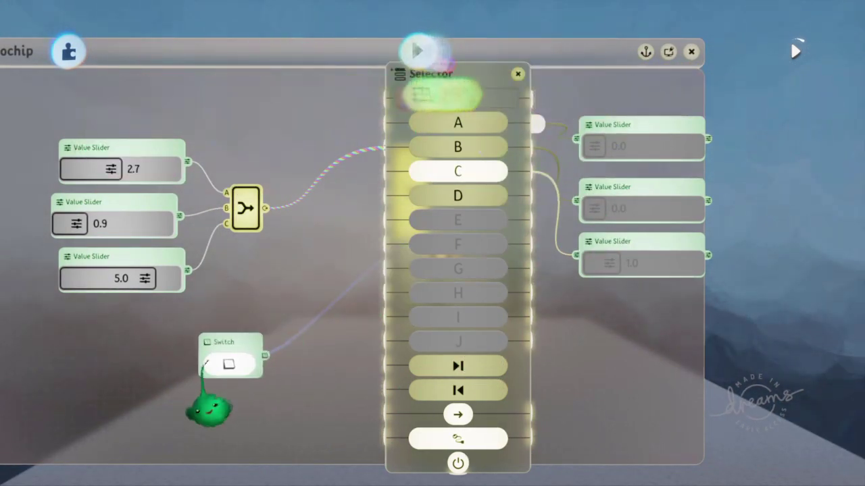
{"action": "left_click", "coordinate": [202, 365]}
{"action": "mouse_move", "coordinate": [233, 363]}
{"action": "left_mouse_down"}
{"action": "mouse_move", "coordinate": [377, 388]}
{"action": "mouse_move", "coordinate": [371, 365]}
{"action": "left_mouse_up"}
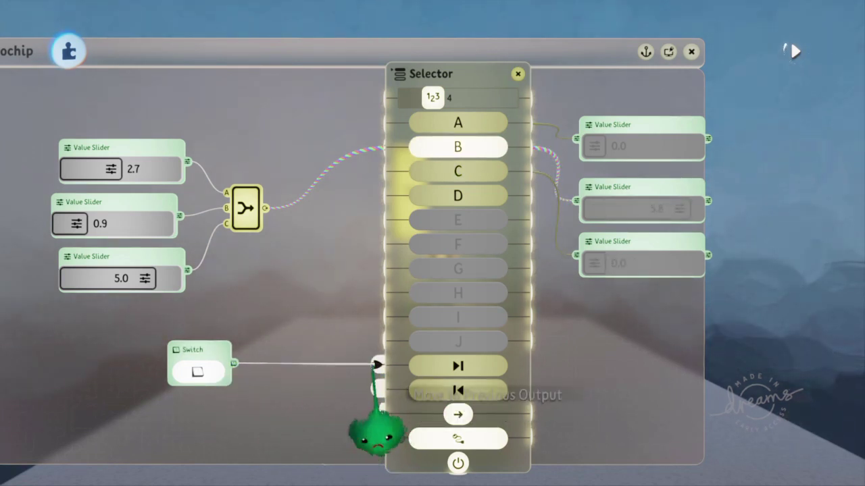
{"action": "left_click", "coordinate": [198, 372]}
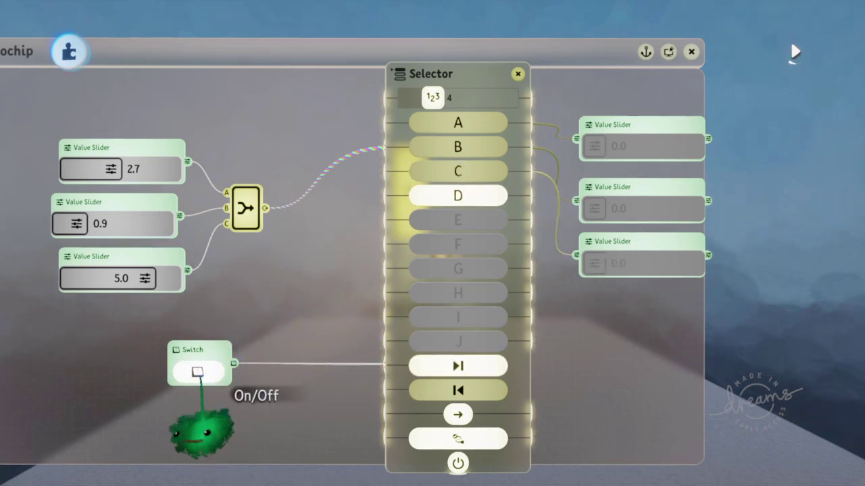
{"action": "left_click", "coordinate": [197, 372]}
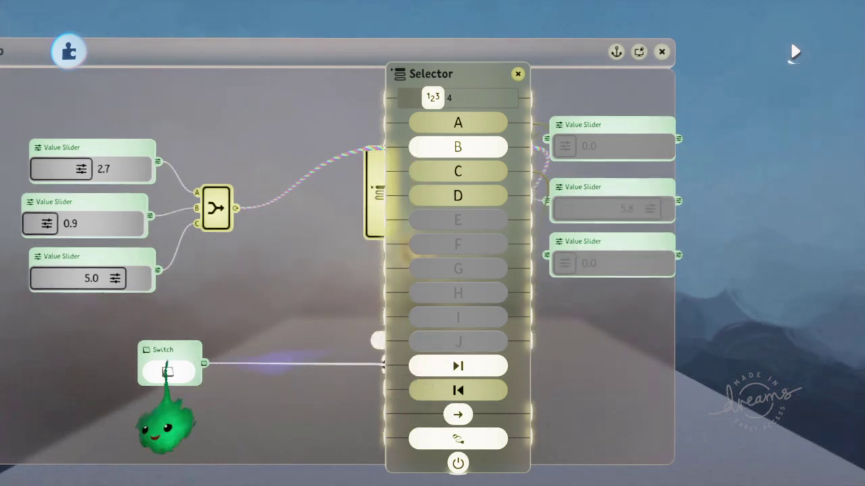
{"action": "left_click_drag", "start_coordinate": [425, 273], "coordinate": [250, 270]}
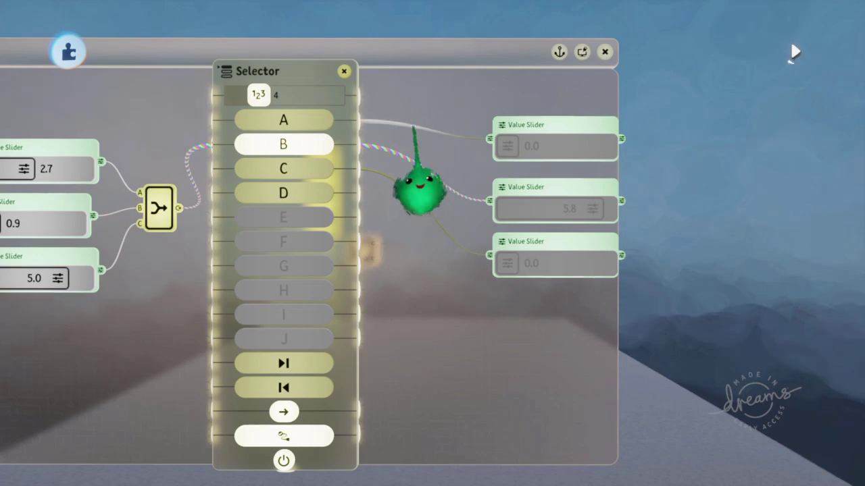
Step: Insert a Splitter after the Selector and wire its A, B and C outputs to the three right sliders
{"action": "left_click_drag", "start_coordinate": [419, 189], "coordinate": [500, 206]}
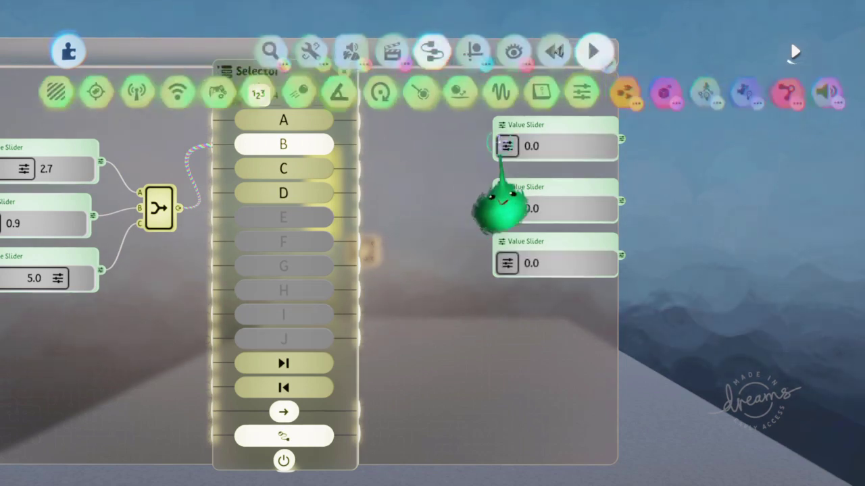
{"action": "left_click", "coordinate": [628, 94]}
{"action": "left_click", "coordinate": [641, 102]}
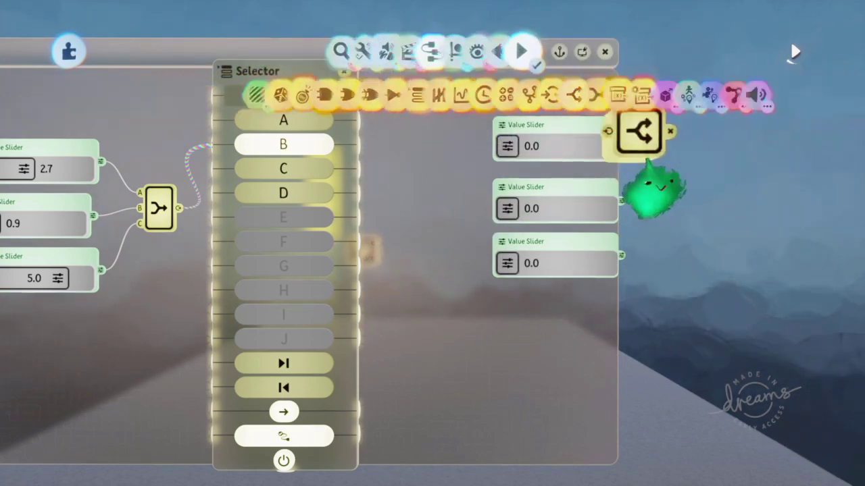
{"action": "left_click", "coordinate": [451, 245]}
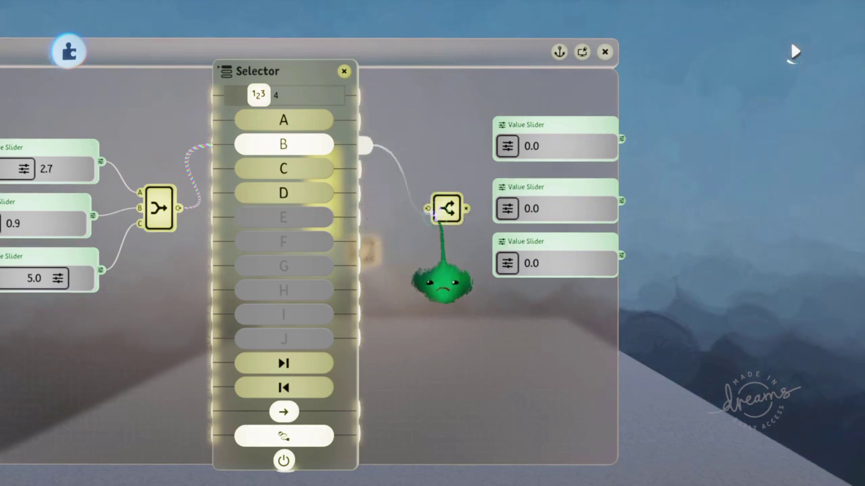
{"action": "left_click_drag", "start_coordinate": [459, 277], "coordinate": [429, 223]}
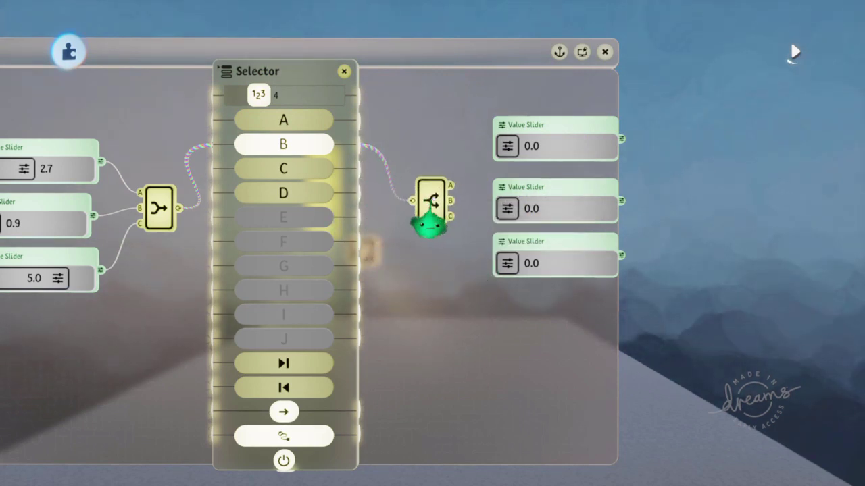
{"action": "left_click", "coordinate": [521, 148]}
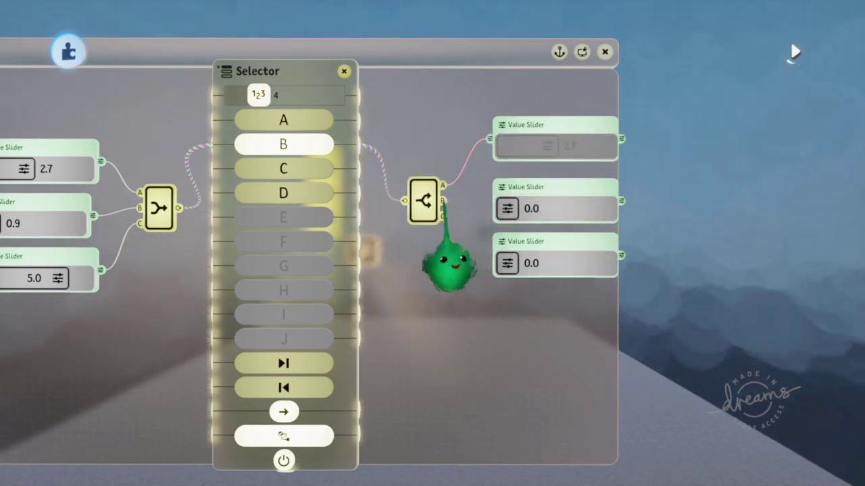
{"action": "left_click", "coordinate": [513, 206]}
{"action": "left_click", "coordinate": [520, 265]}
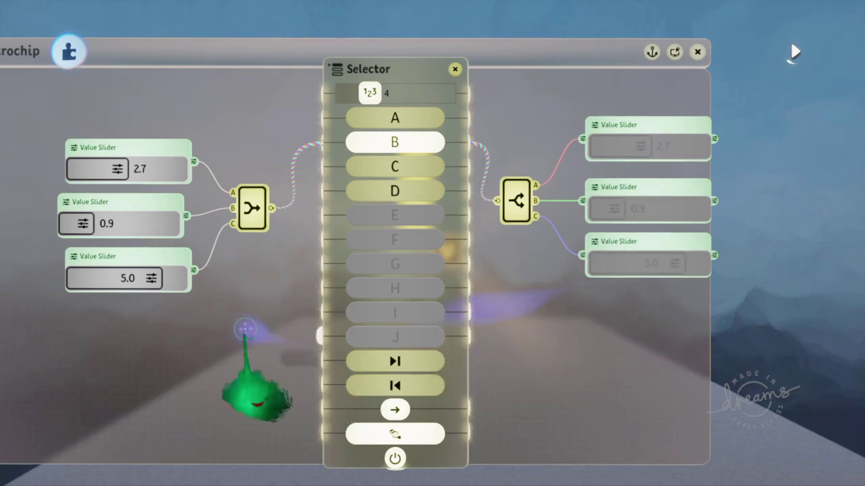
Step: Set the third input to 3.3, add then delete a Switch, and disable Selector pass-through
{"action": "left_click_drag", "start_coordinate": [130, 317], "coordinate": [130, 321]}
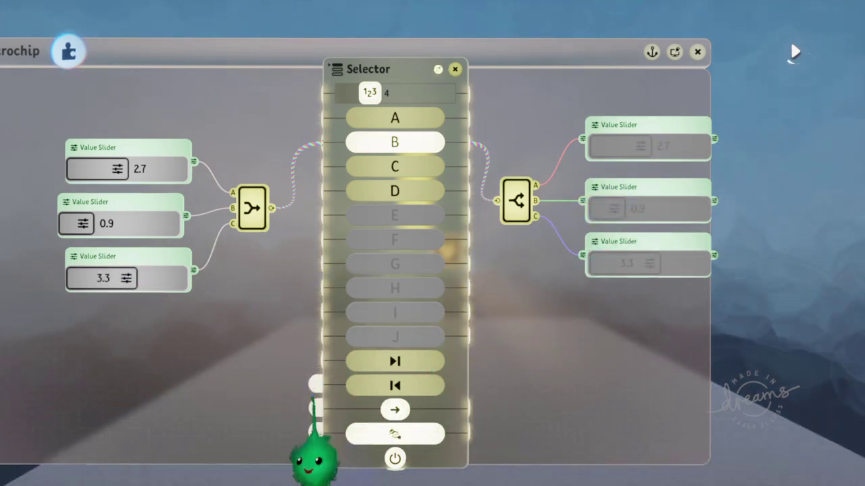
{"action": "left_click_drag", "start_coordinate": [400, 464], "coordinate": [398, 454]}
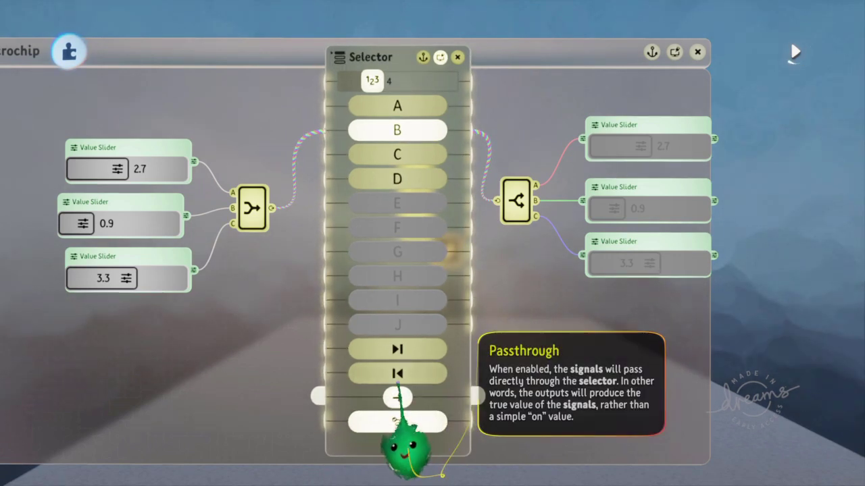
{"action": "key", "text": "Tab"}
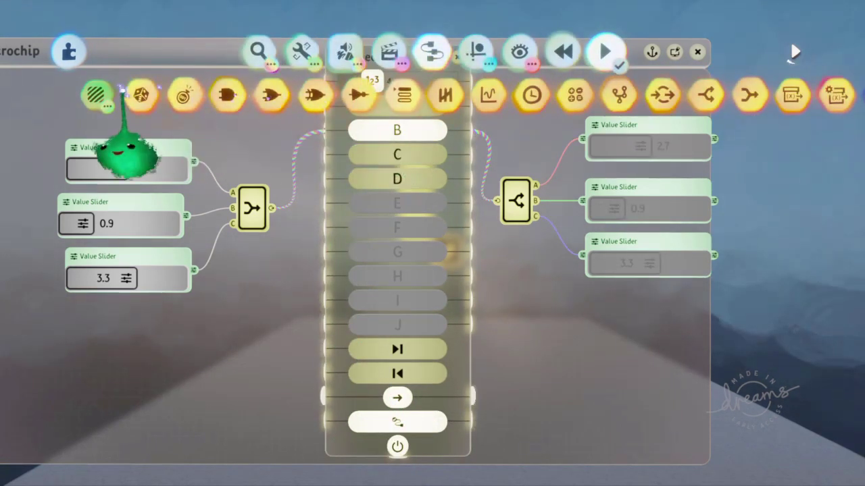
{"action": "left_click", "coordinate": [97, 94]}
{"action": "left_click_drag", "start_coordinate": [550, 108], "coordinate": [222, 418]}
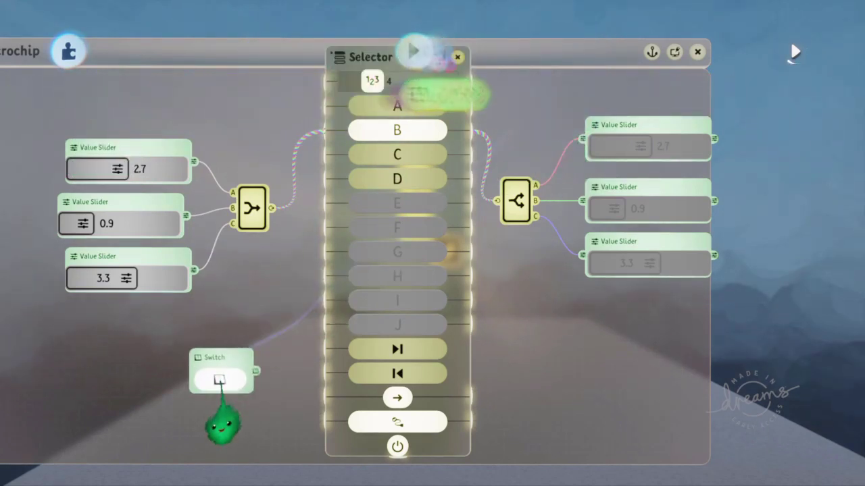
{"action": "left_click_drag", "start_coordinate": [255, 378], "coordinate": [317, 396]}
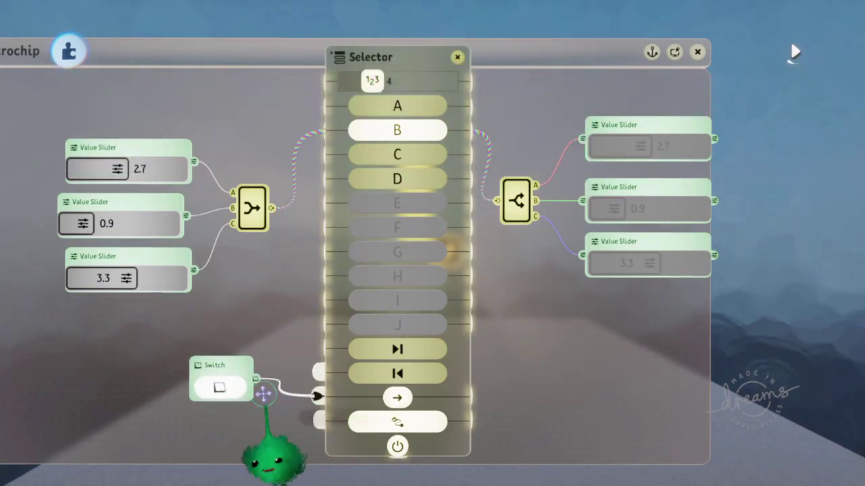
{"action": "key", "text": "Delete"}
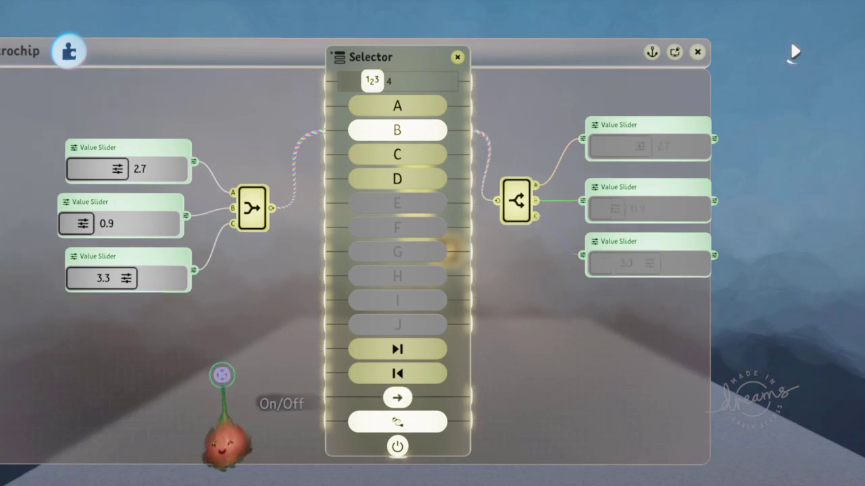
{"action": "mouse_move", "coordinate": [416, 432]}
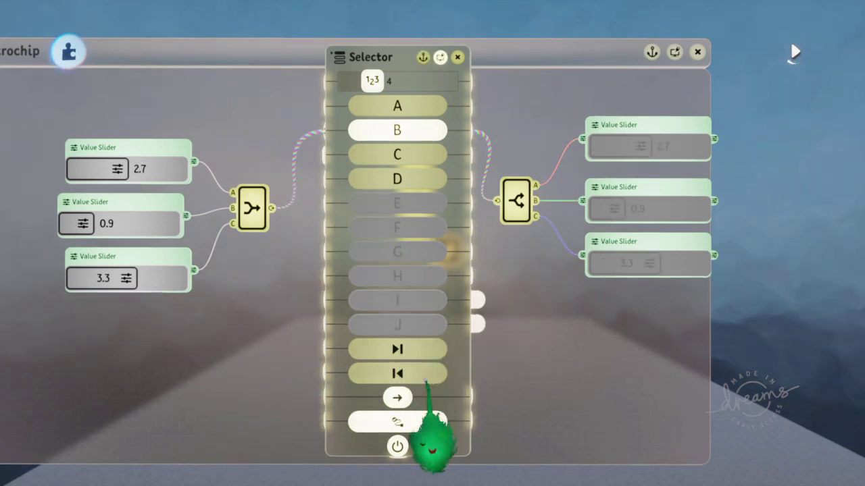
{"action": "left_click", "coordinate": [412, 420]}
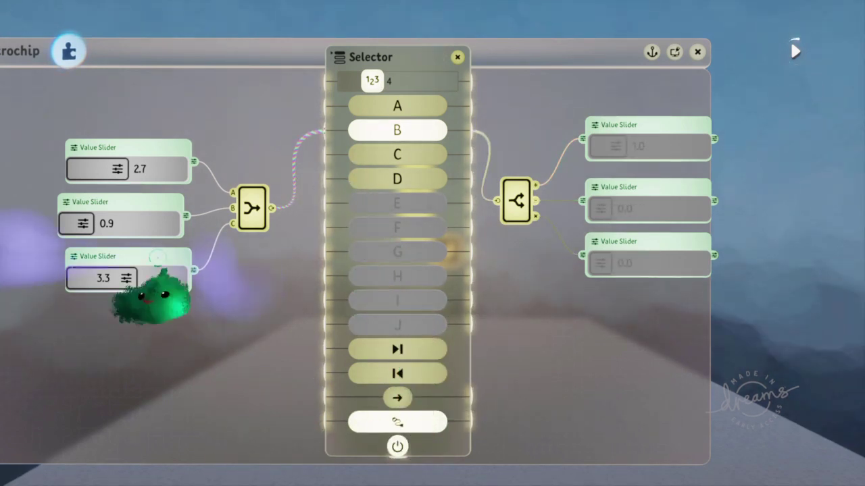
Step: Wire a new Switch into Selector input F, return outputs to 4, and toggle the Switch
{"action": "mouse_move", "coordinate": [372, 81]}
{"action": "left_mouse_down"}
{"action": "mouse_move", "coordinate": [448, 80]}
{"action": "mouse_move", "coordinate": [410, 80]}
{"action": "left_mouse_up"}
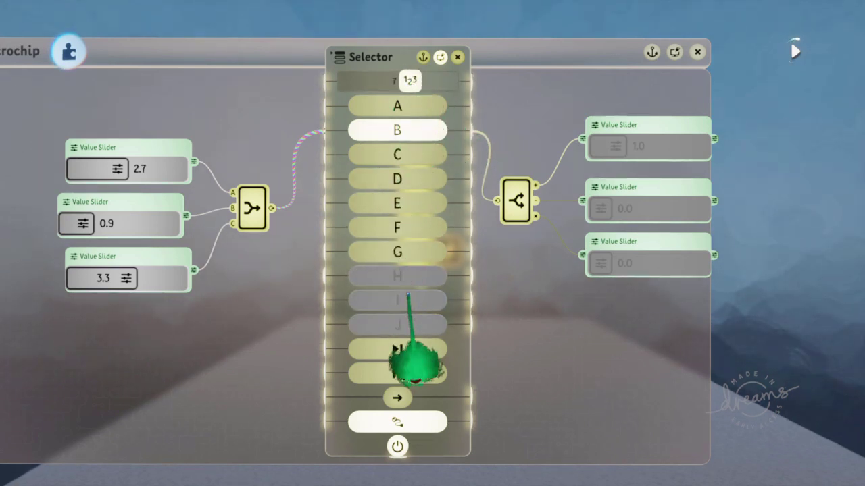
{"action": "mouse_move", "coordinate": [409, 80]}
{"action": "left_mouse_down"}
{"action": "mouse_move", "coordinate": [346, 80]}
{"action": "mouse_move", "coordinate": [421, 80]}
{"action": "mouse_move", "coordinate": [397, 80]}
{"action": "left_mouse_up"}
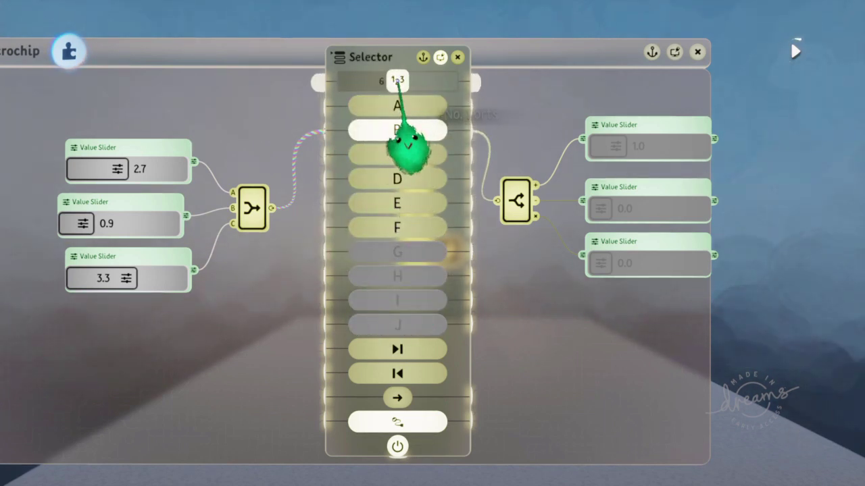
{"action": "left_click_drag", "start_coordinate": [398, 80], "coordinate": [409, 80]}
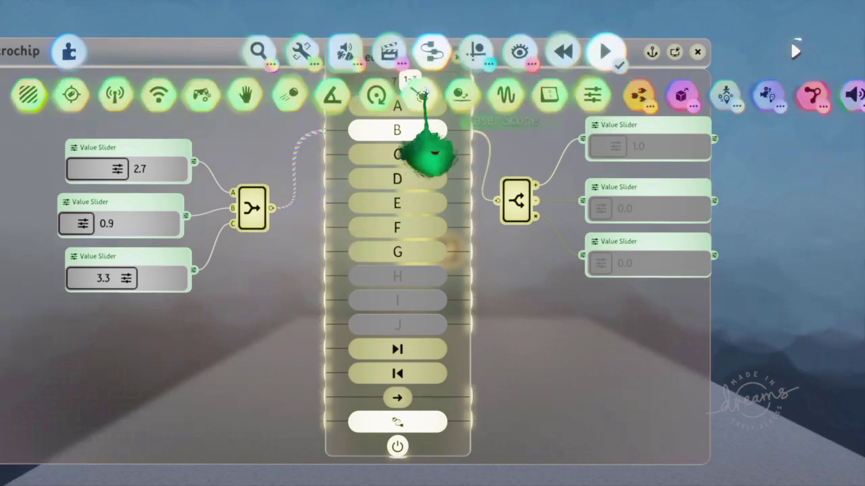
{"action": "left_click", "coordinate": [550, 128]}
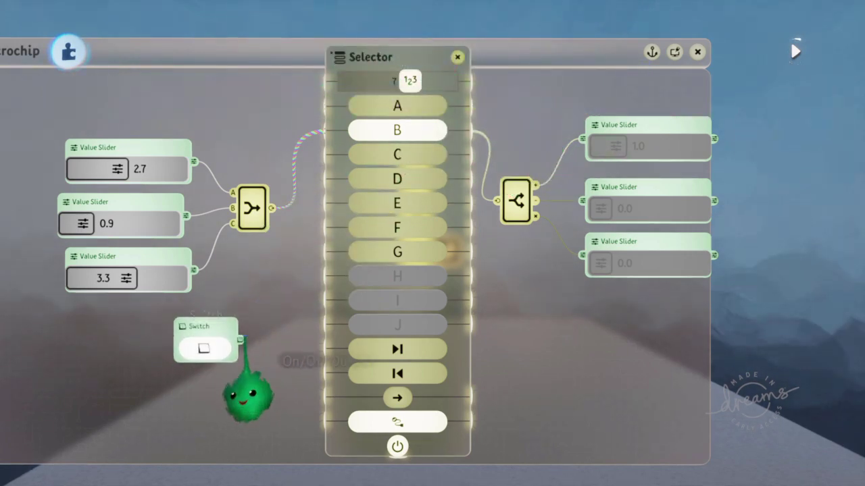
{"action": "left_click_drag", "start_coordinate": [247, 390], "coordinate": [317, 227]}
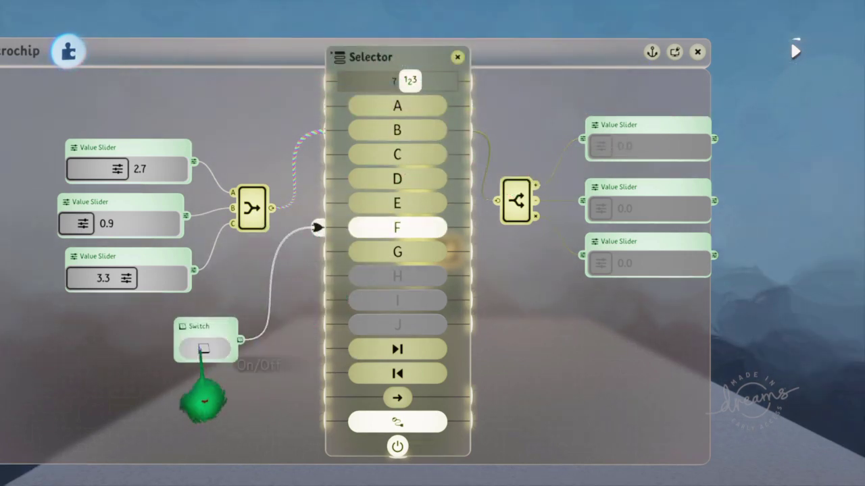
{"action": "left_click_drag", "start_coordinate": [408, 79], "coordinate": [372, 81]}
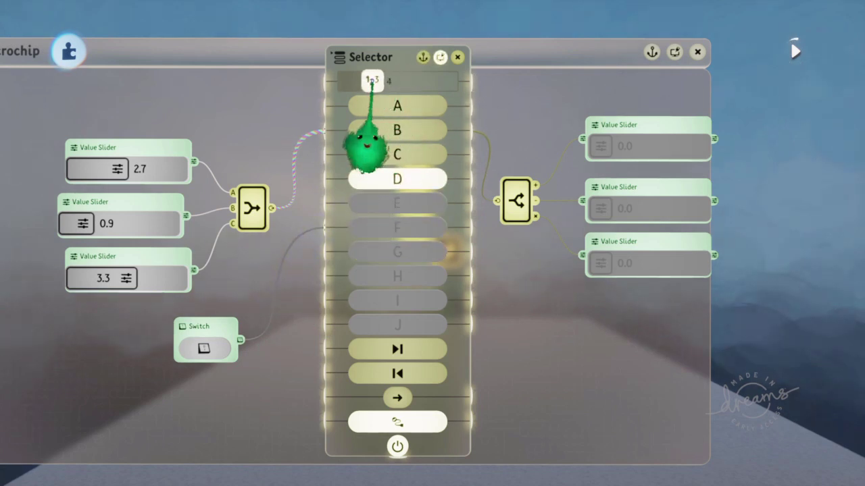
{"action": "left_click", "coordinate": [203, 348]}
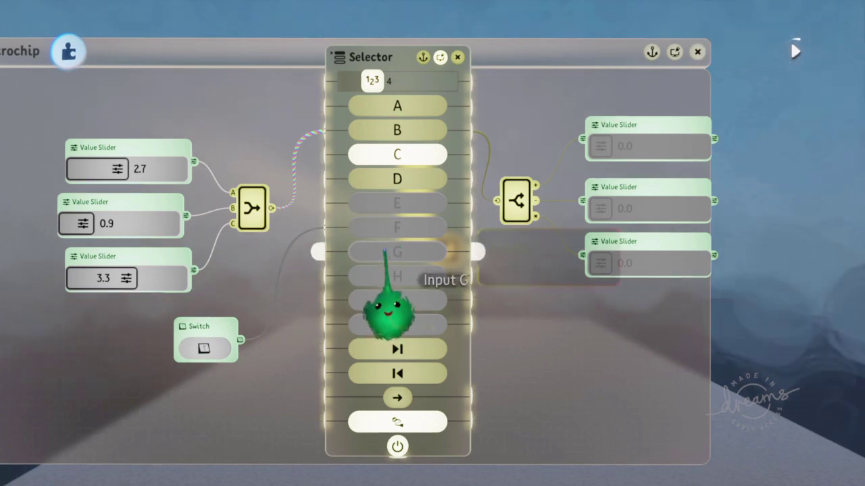
{"action": "left_click", "coordinate": [134, 427]}
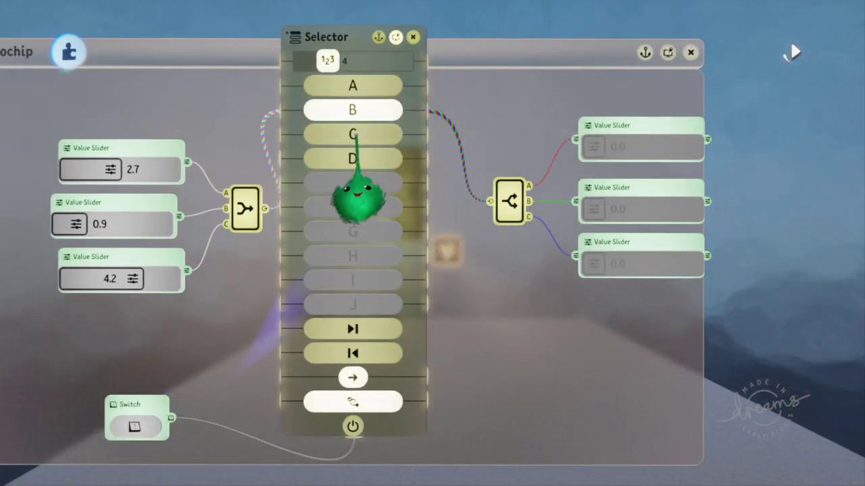
{"action": "mouse_move", "coordinate": [433, 110]}
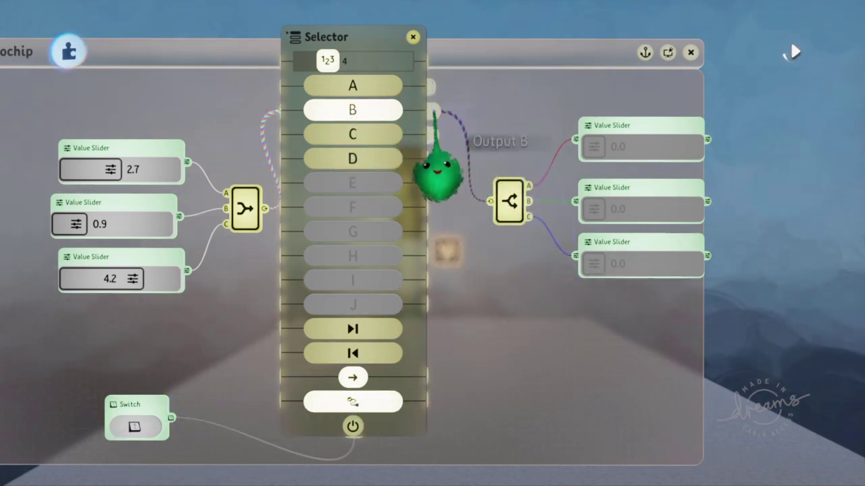
Step: Rewire Selector output B into the Splitter and power the Selector on via the Switch
{"action": "left_click_drag", "start_coordinate": [433, 114], "coordinate": [478, 197]}
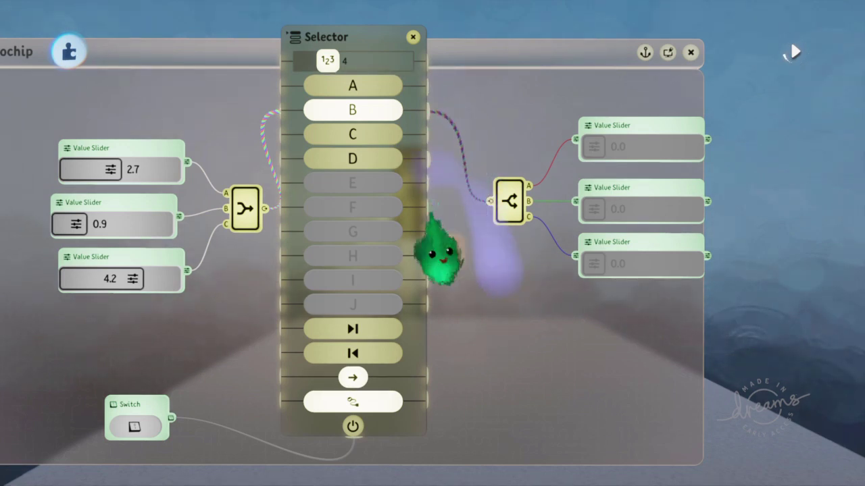
{"action": "left_click_drag", "start_coordinate": [456, 132], "coordinate": [491, 201]}
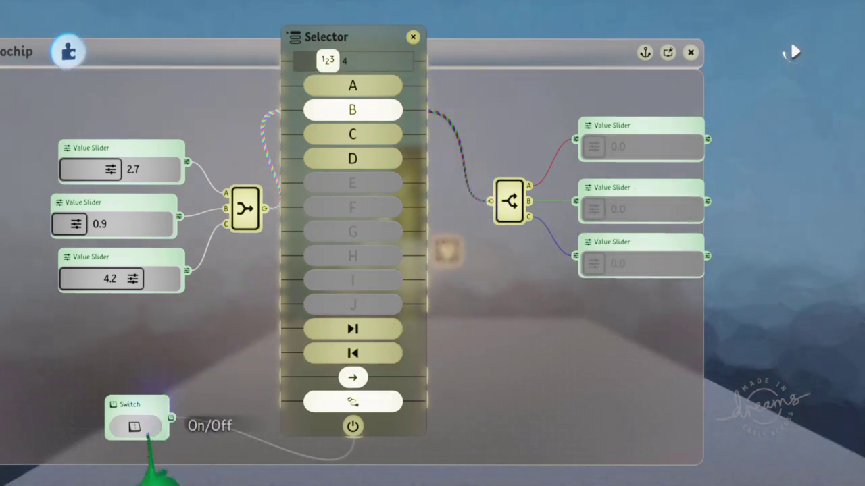
{"action": "left_click", "coordinate": [137, 427]}
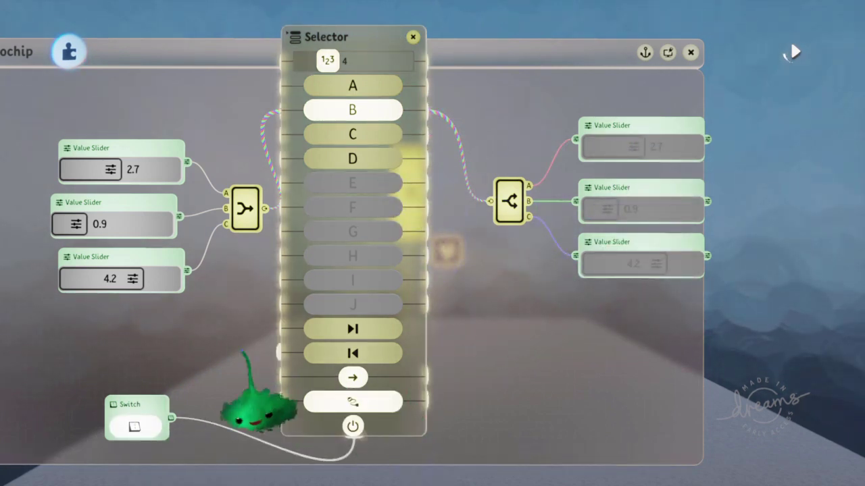
{"action": "left_click_drag", "start_coordinate": [358, 287], "coordinate": [392, 300]}
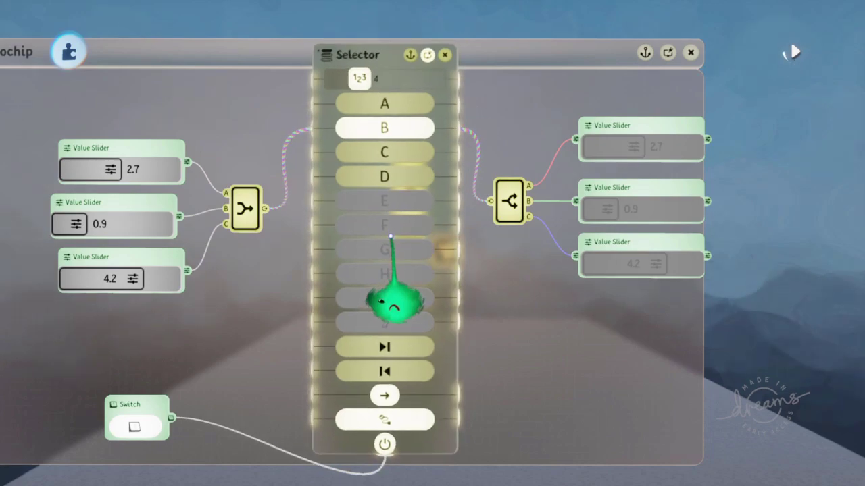